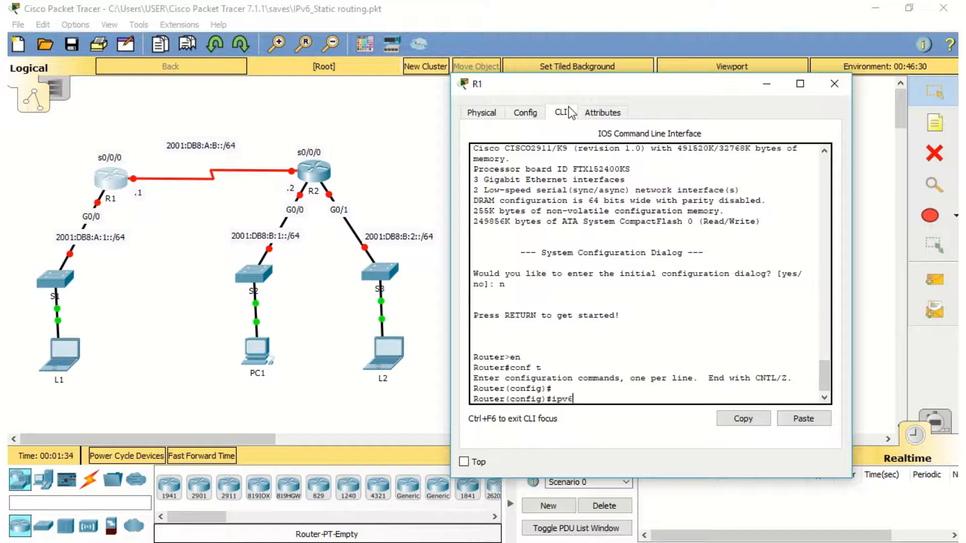
Step: Enable IPv6 unicast routing on router R1
type("uni")
key("Tab")
key("Return")
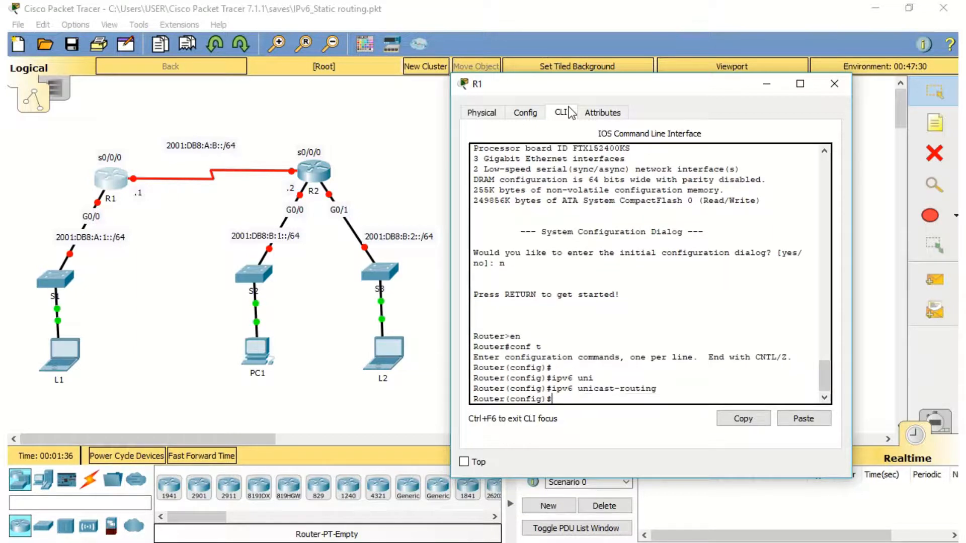
key("Return")
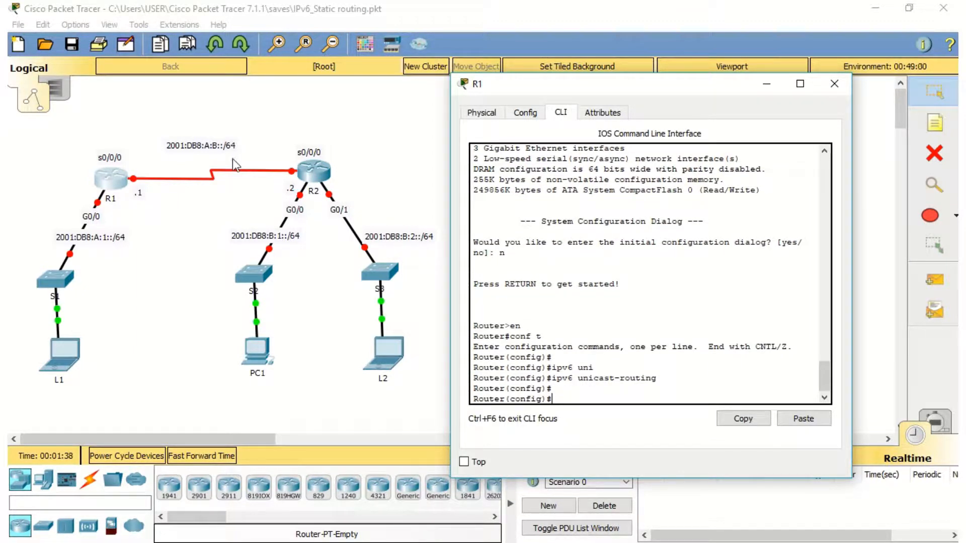
Step: Assign 2001:DB8:A:B::1/64 to R1's s0/0/0 interface and enable the interface
type("int s0/0/0")
key("Return")
type("ipv6")
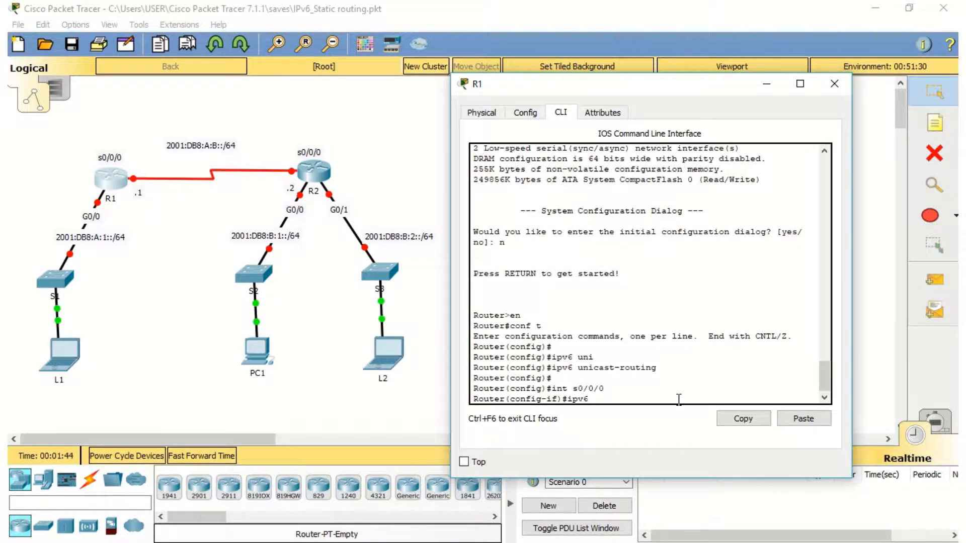
type(" add 2001:DB8:A:B::1/64")
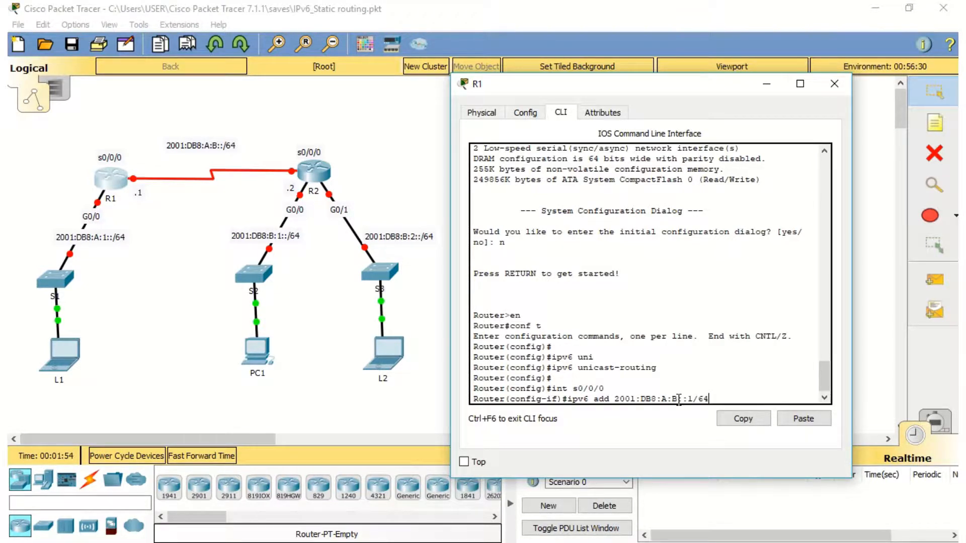
key("Return")
type("no shut")
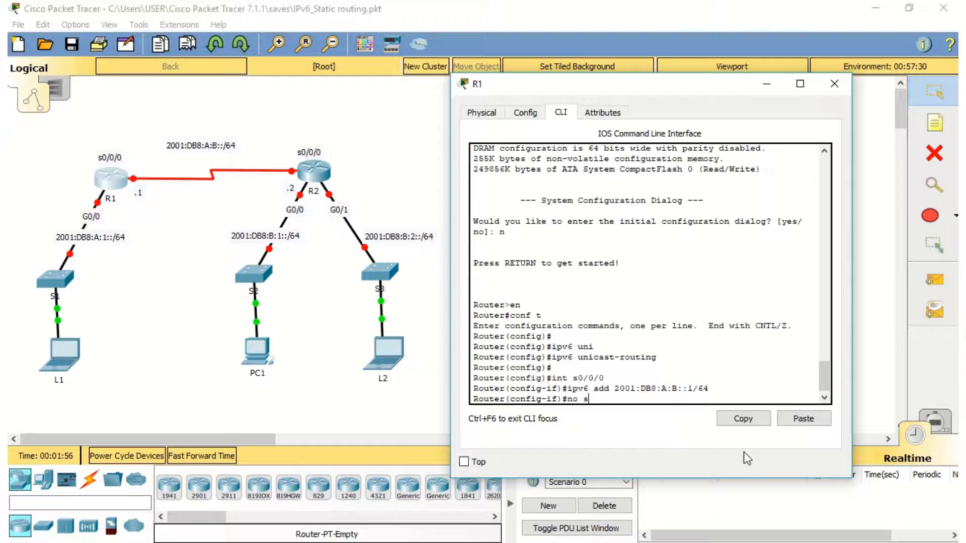
key("Return")
key("Return")
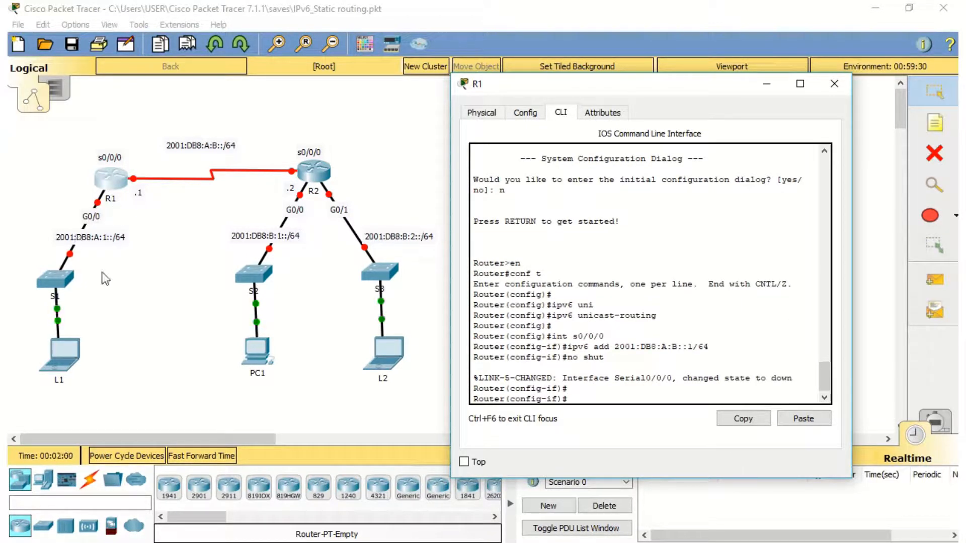
Step: Assign the IPv6 address 2001:DB8:A:1::1/64 to R1's g0/0 interface
type("int g0/0")
key("Return")
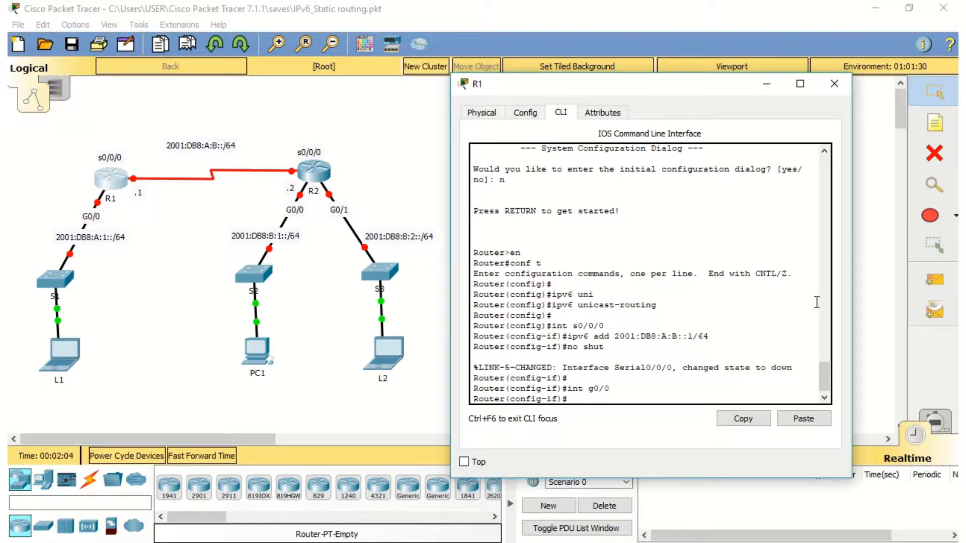
type("ipv6 add 2001:DB8:")
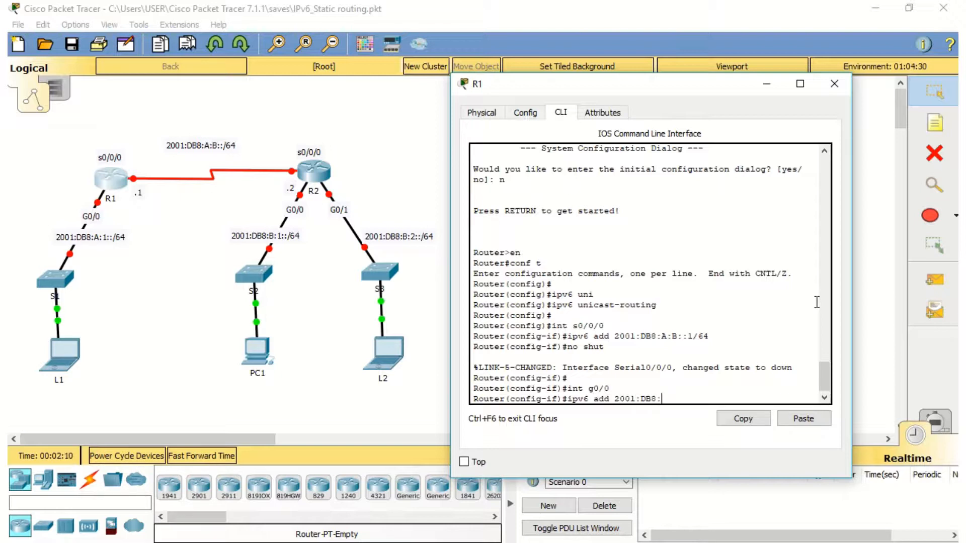
type("A:1::1/64")
key("Return")
Step: Set the link-local address FE80::1 on R1's g0/0 interface and enable the interface
type("ipv6 add ")
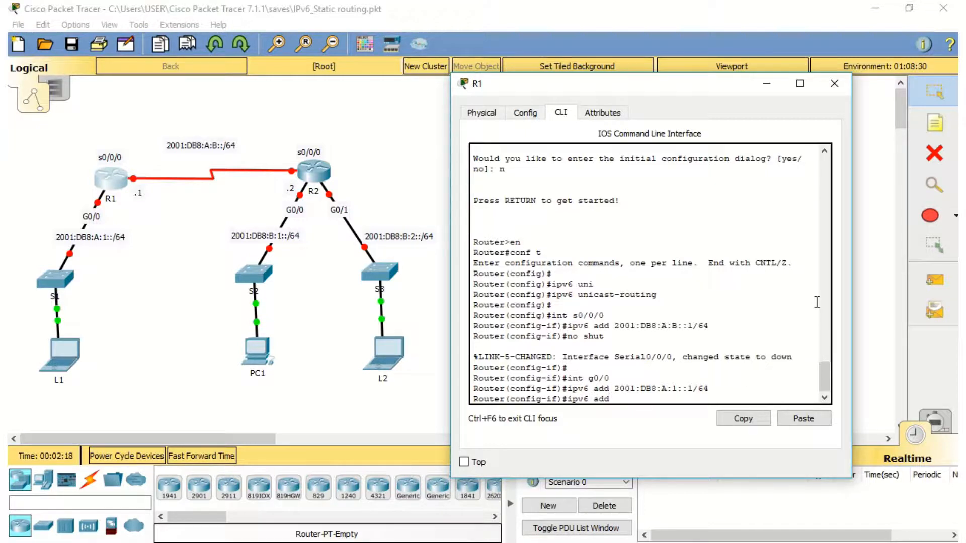
type("FE80::1 link")
key("Tab")
key("Return")
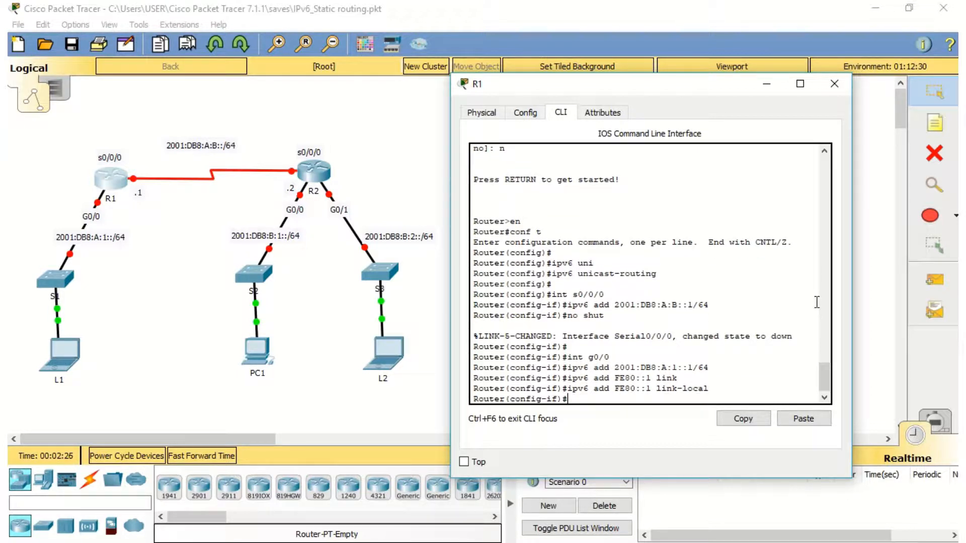
type("no shut")
key("Return")
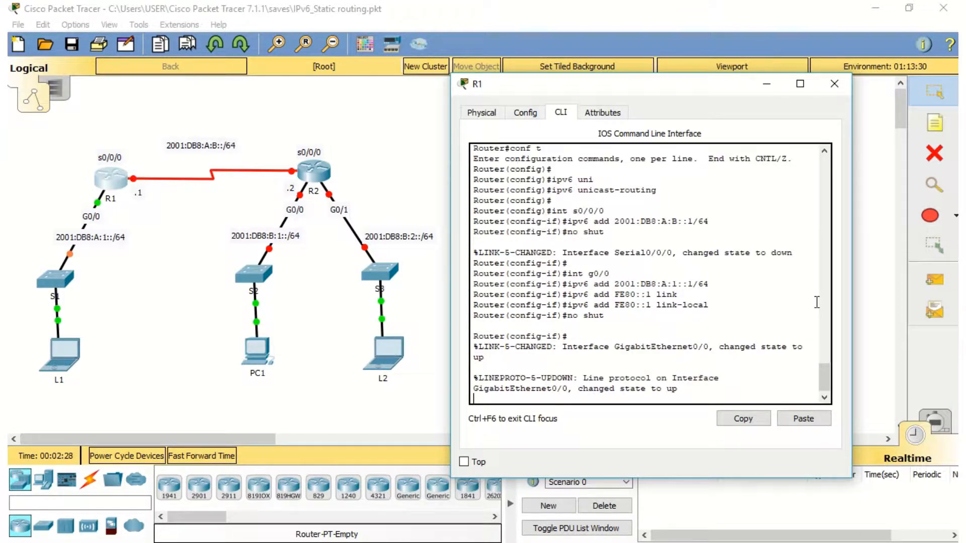
Step: Open router R2's command line and enter global configuration mode
left_click(314, 171)
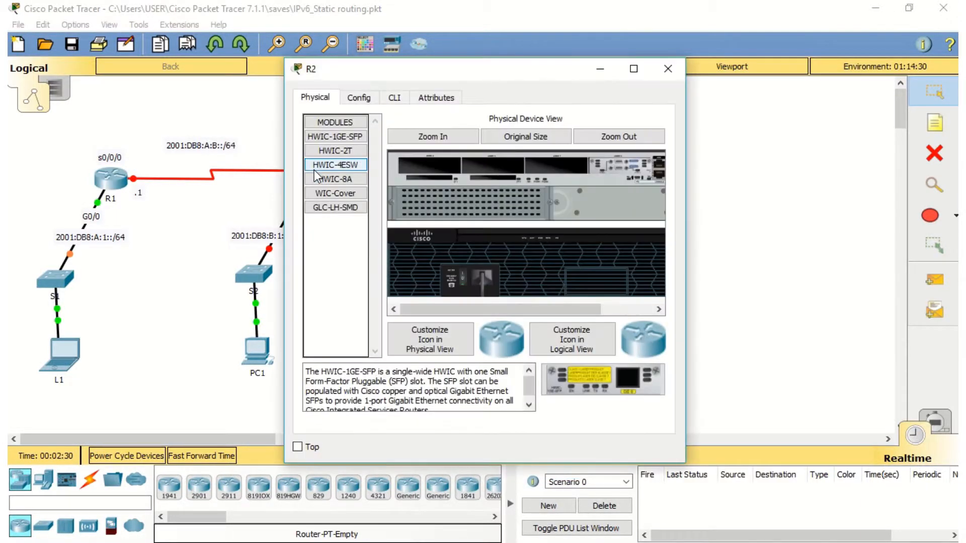
left_click_drag(415, 77, 584, 92)
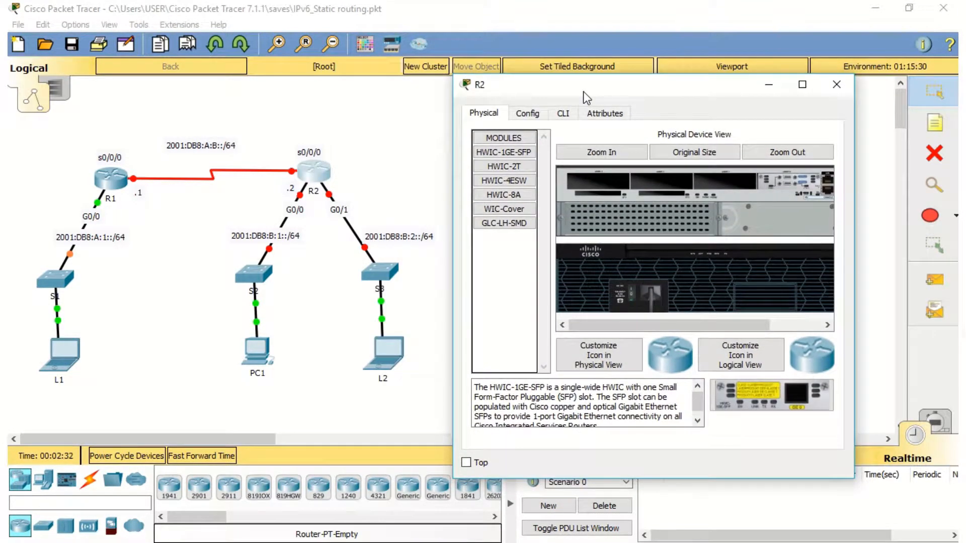
left_click(569, 113)
key("Return")
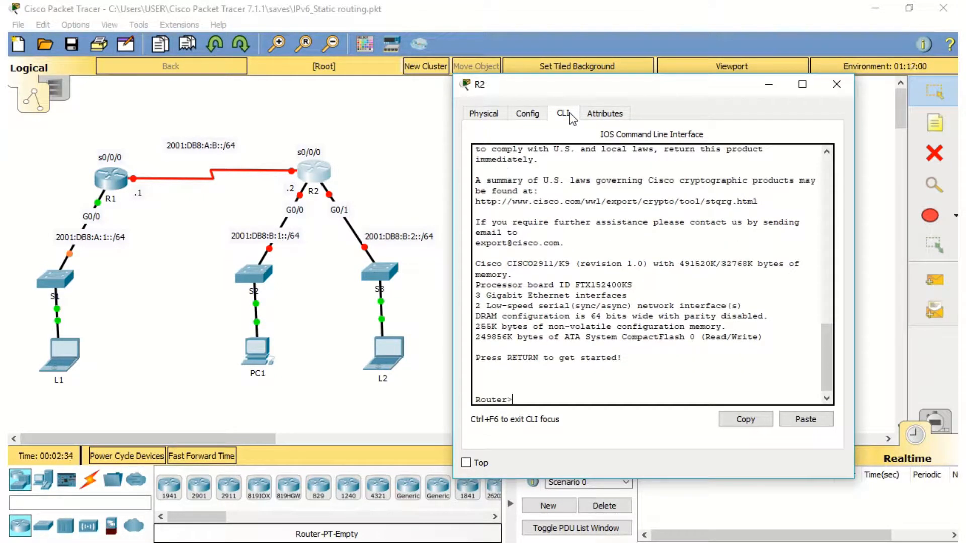
type("en")
key("Return")
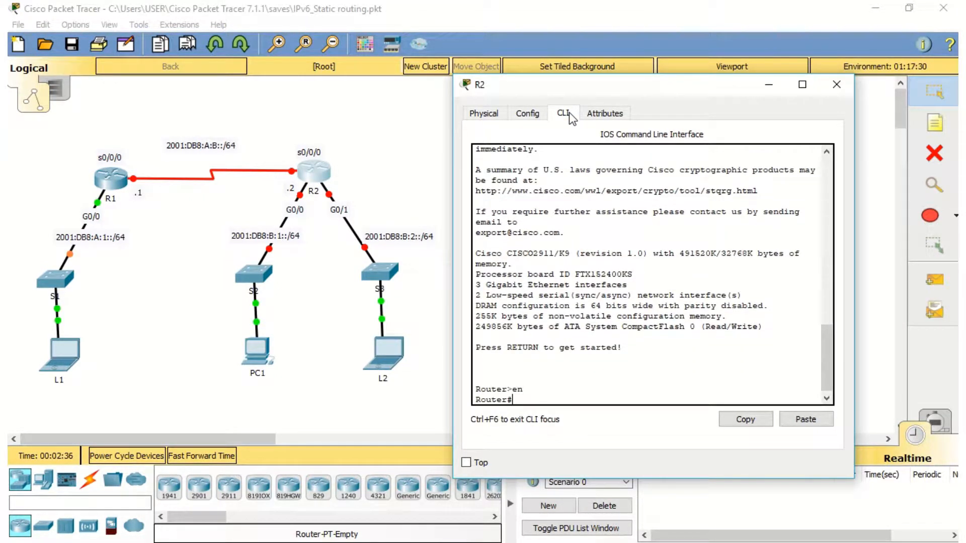
type("conf t")
key("Return")
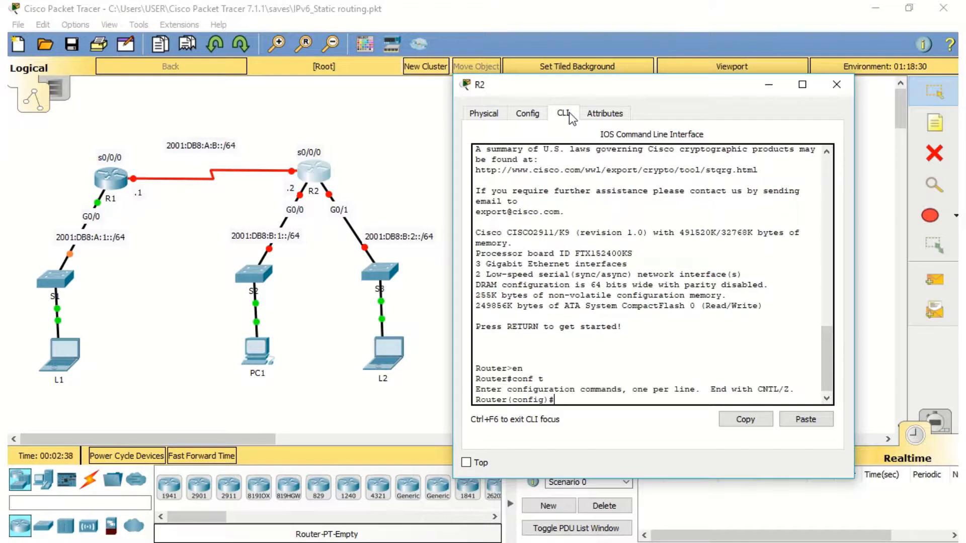
Step: Enable IPv6 unicast routing on router R2
type("ipv6 uni")
key("Tab")
key("Return")
key("Return")
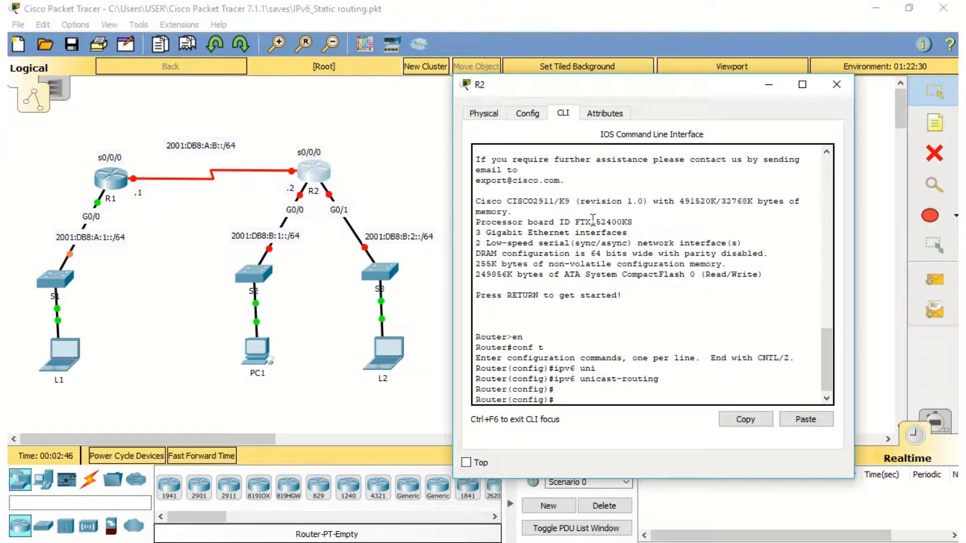
Step: Assign 2001:DB8:A:B::2/64 to R2's s0/0/0 interface and enable the interface
type("int s0/0/0")
key("Return")
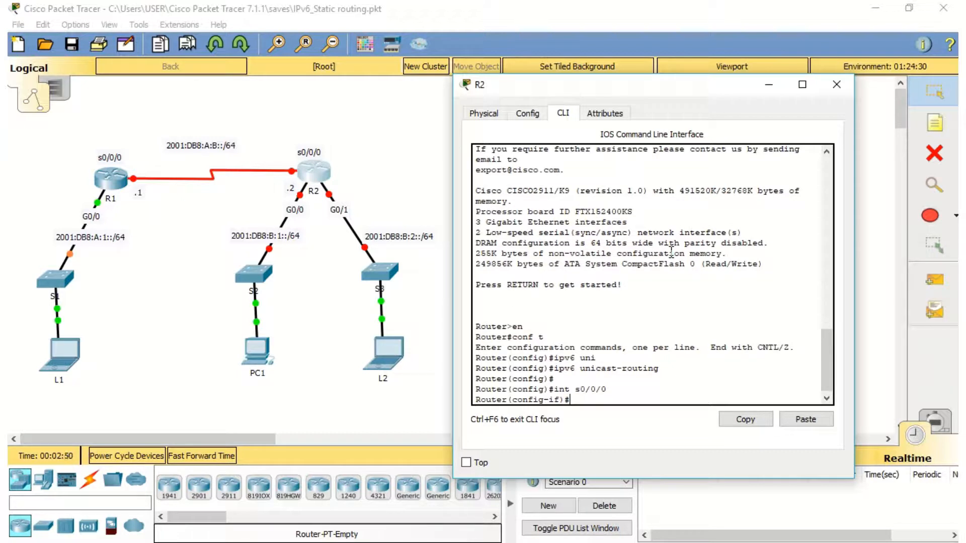
type("ipv6 add 2001:DB8:A:B:")
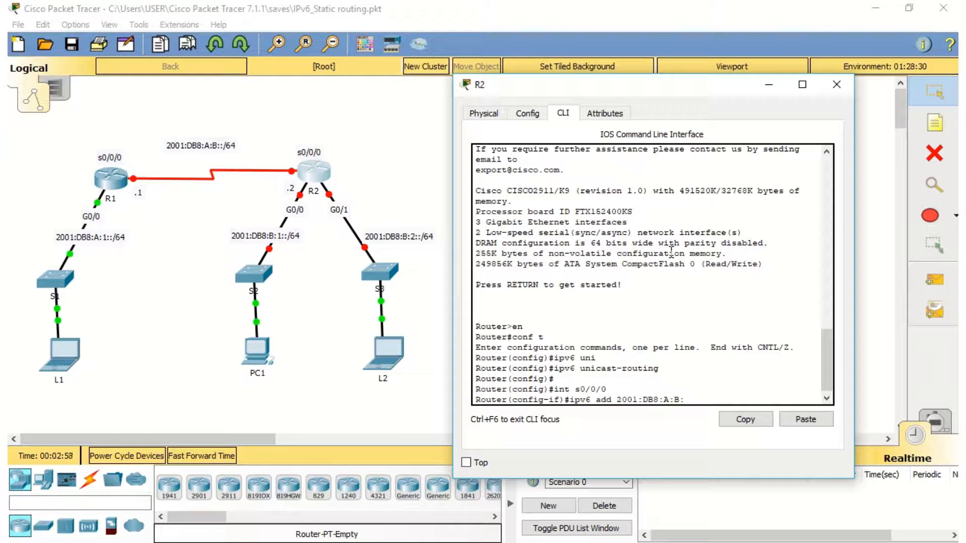
type(":2/64")
key("Return")
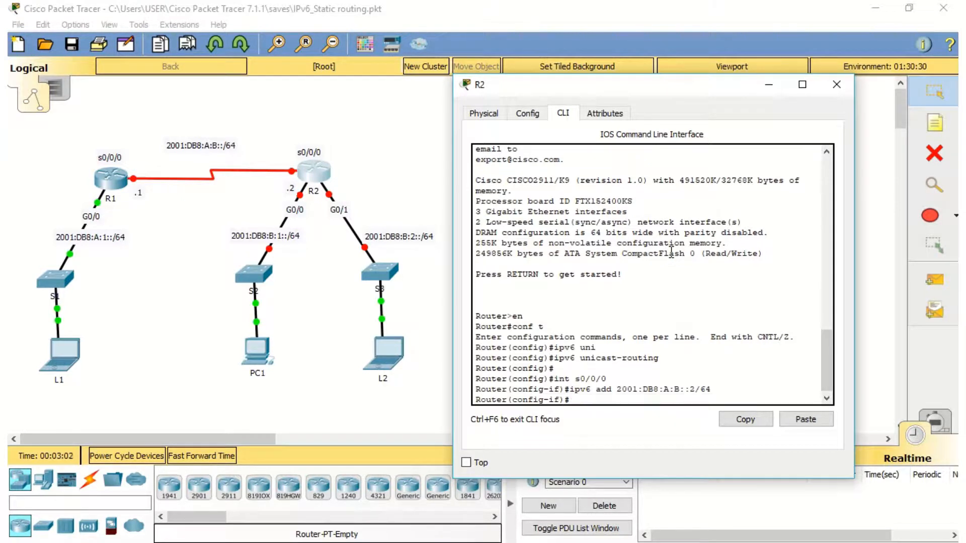
type("no shut")
key("Return")
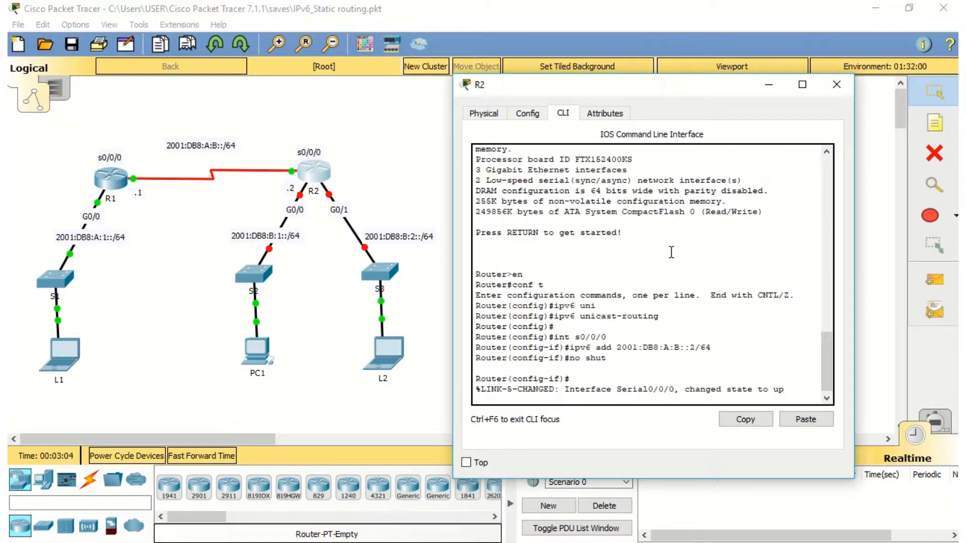
key("Return")
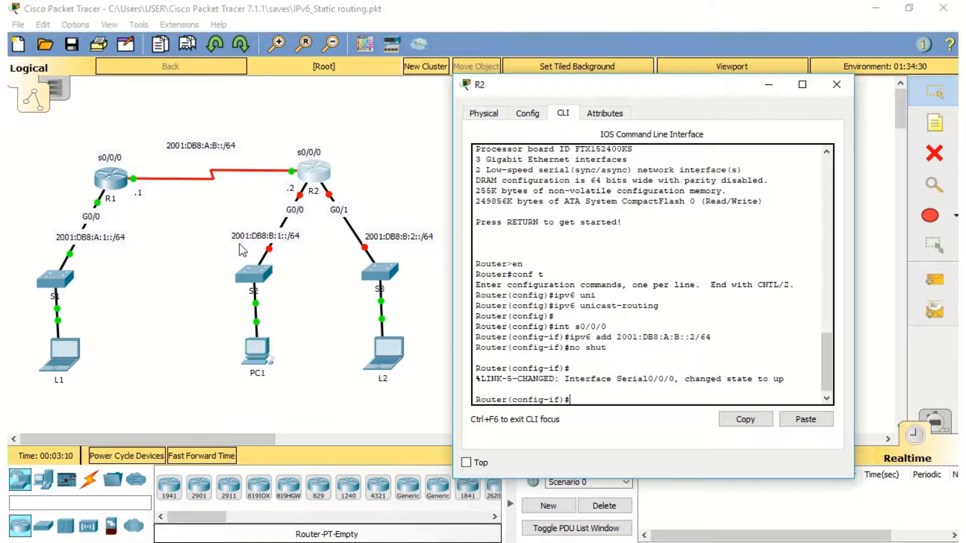
key("Return")
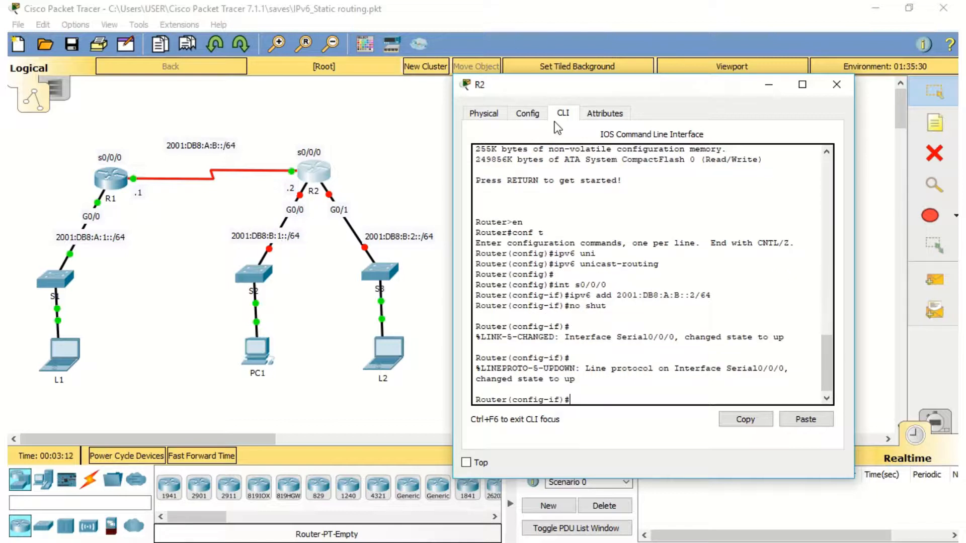
Step: Set the link-local address FE80::2 on R2's g0/0 interface
type("int g0/0")
key("Return")
type("ipv")
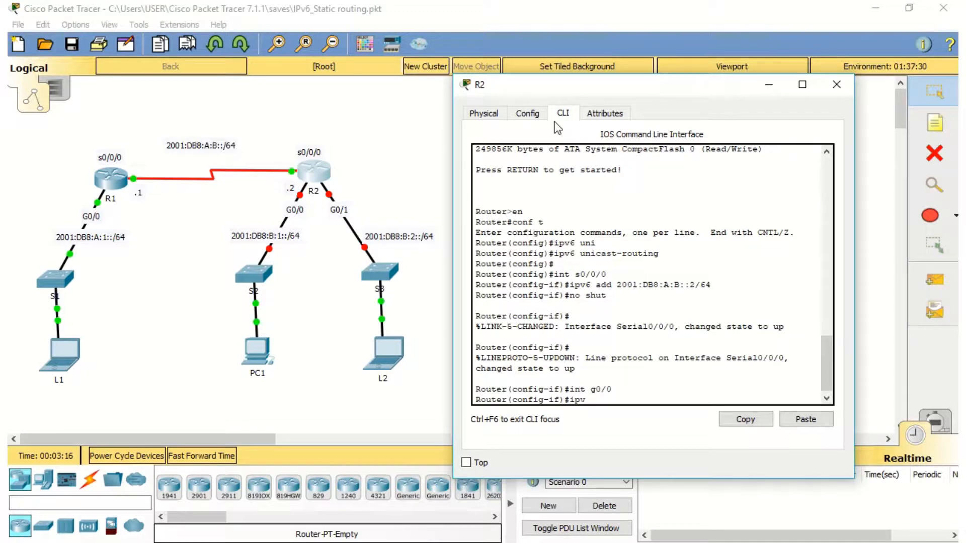
type("6 add FE80::2 link")
key("Tab")
key("Return")
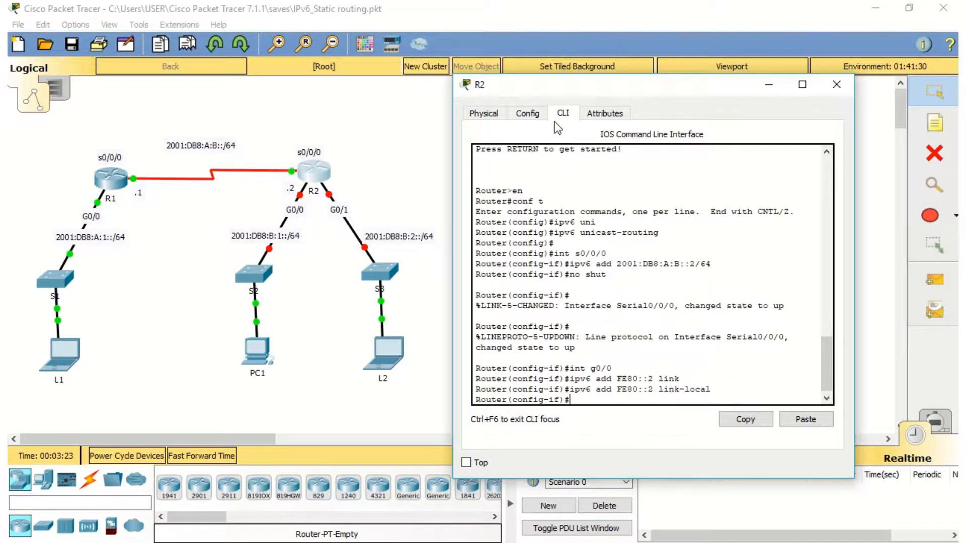
Step: Assign 2001:DB8:B:1::2/64 to R2's g0/0 interface and enable the interface
type("ipv6 add 2001:DB8:B:1::2/64")
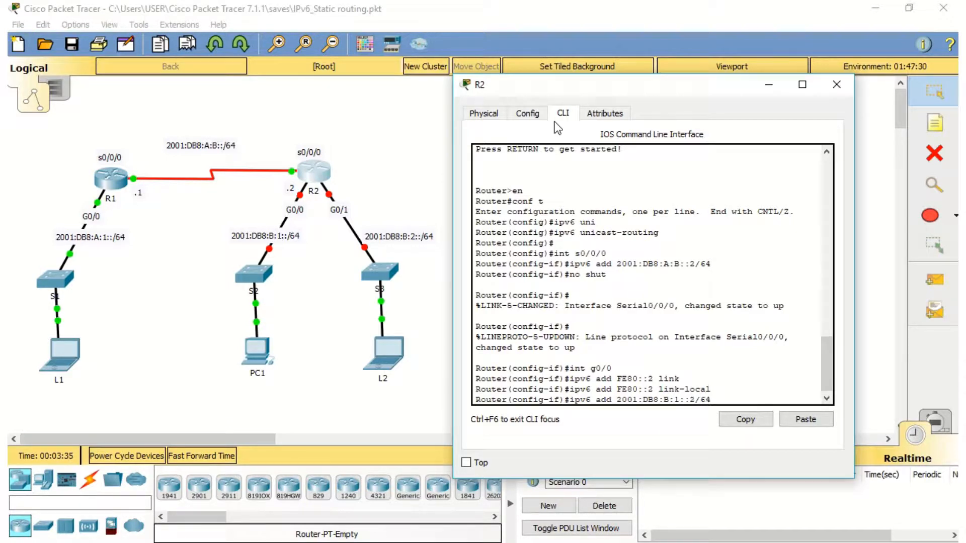
key("Return")
type("no shut")
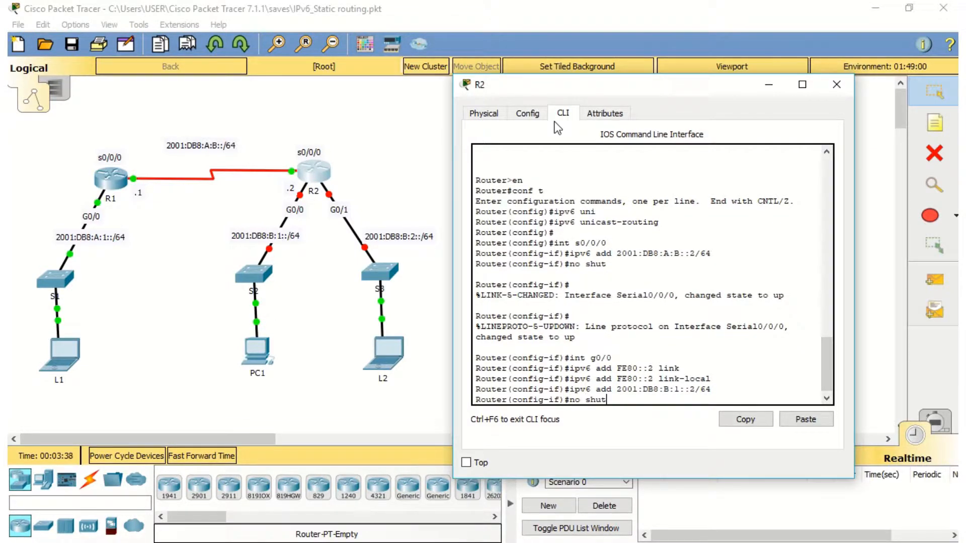
key("Return")
key("Return")
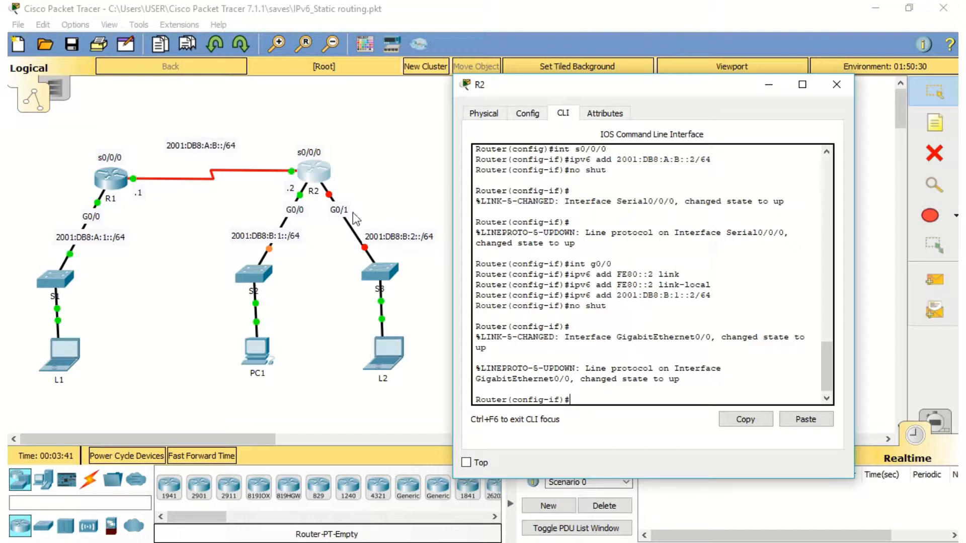
Step: Set the link-local address FE80::3 on R2's g0/1 interface
type("int g0/1")
key("Return")
type("ip")
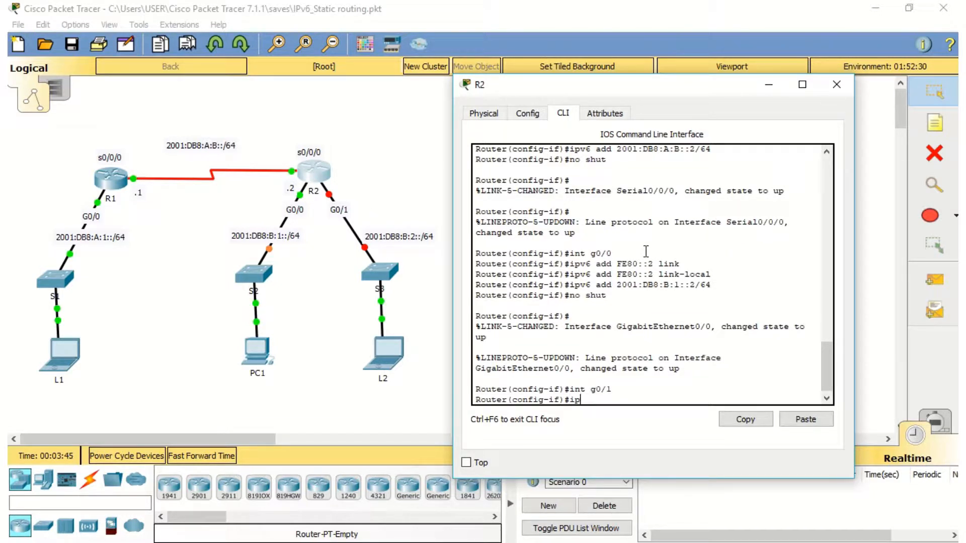
type("v6 add FEb0::3")
key("BackSpace")
key("BackSpace")
key("BackSpace")
key("BackSpace")
type("0::3 link")
key("Tab")
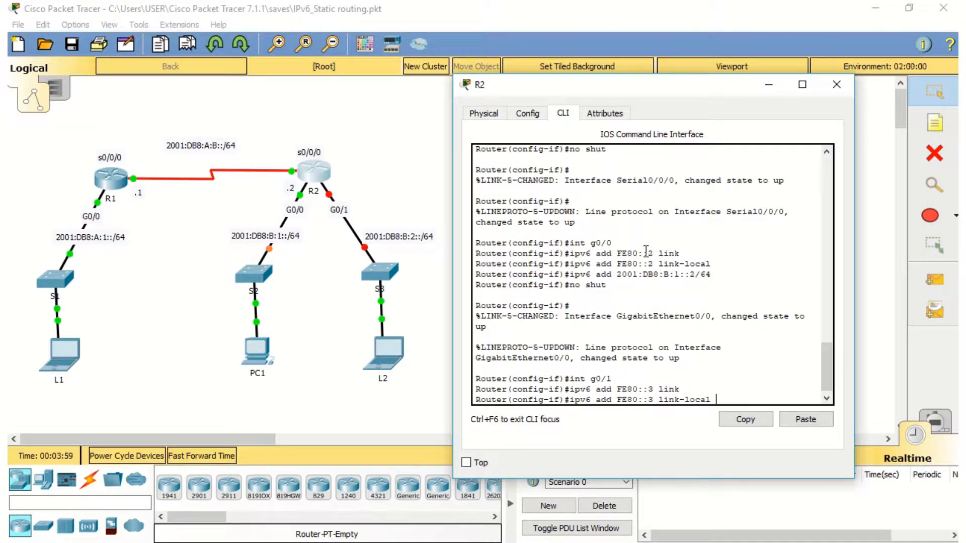
key("Return")
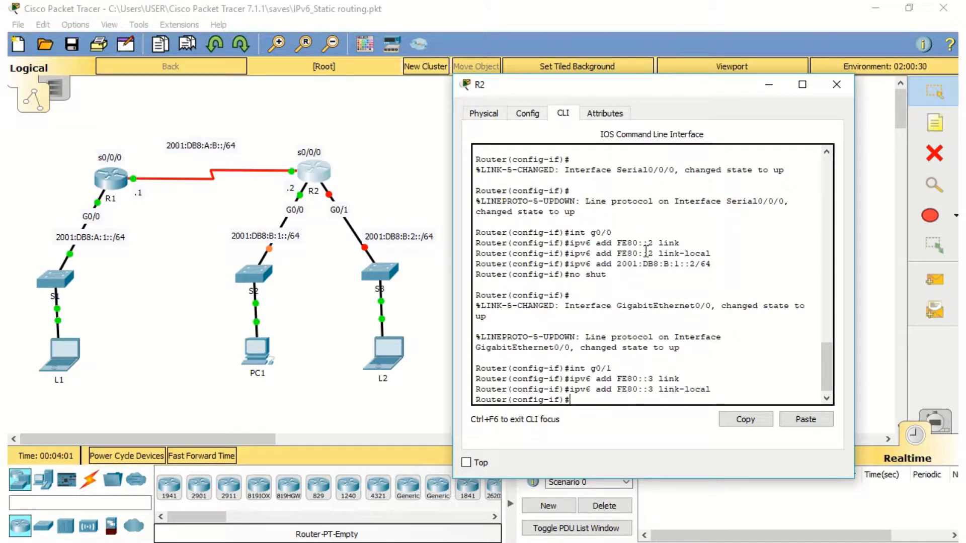
Step: Assign 2001:DB8:B:2::2/64 to R2's g0/1 interface and enable the interface
type("ipv6 add 2001:DB8:B:2::2/64")
key("Return")
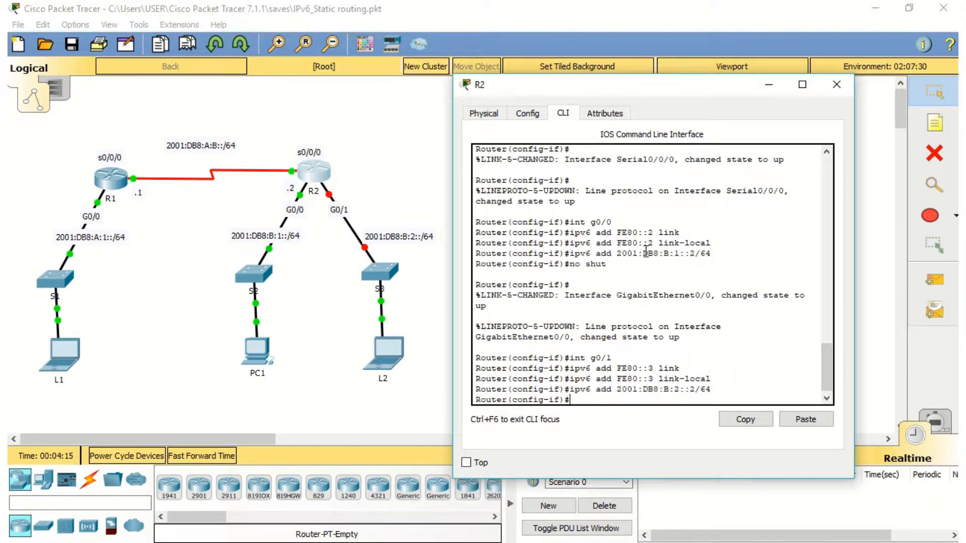
type("n")
type("o shut")
key("Return")
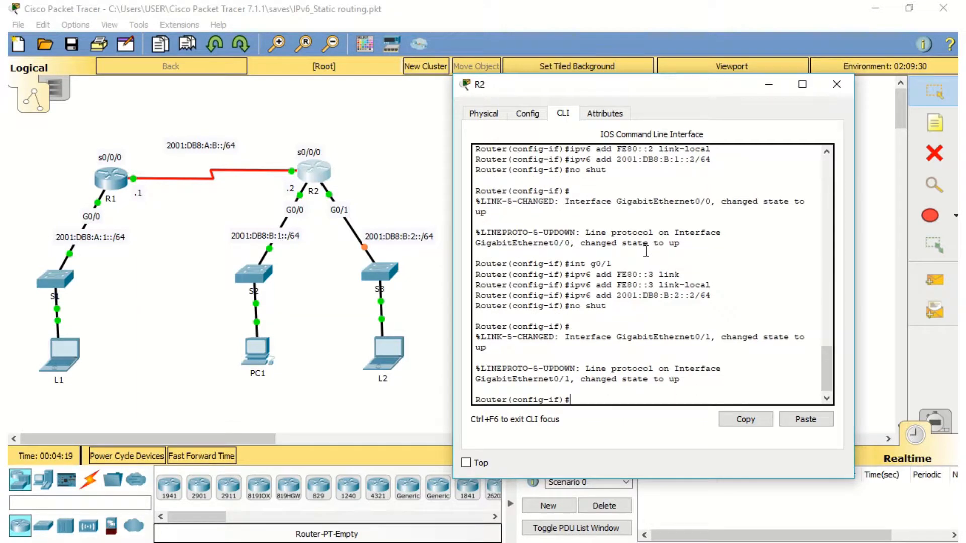
Step: On R1, leave interface configuration and add a static IPv6 route to 2001:DB8:B:1::/64 via next hop 2001:DB8:A:B::2
left_click(382, 191)
left_click(124, 188)
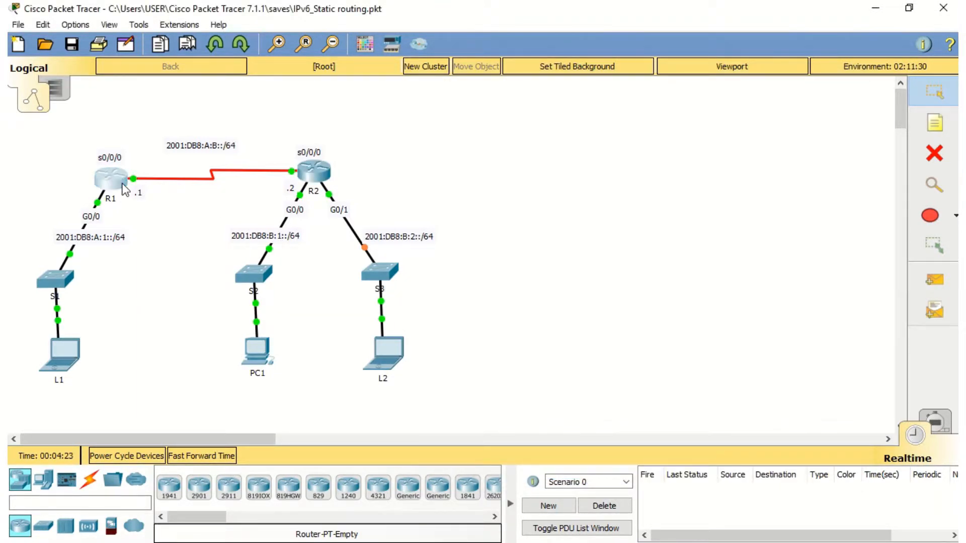
key("Return")
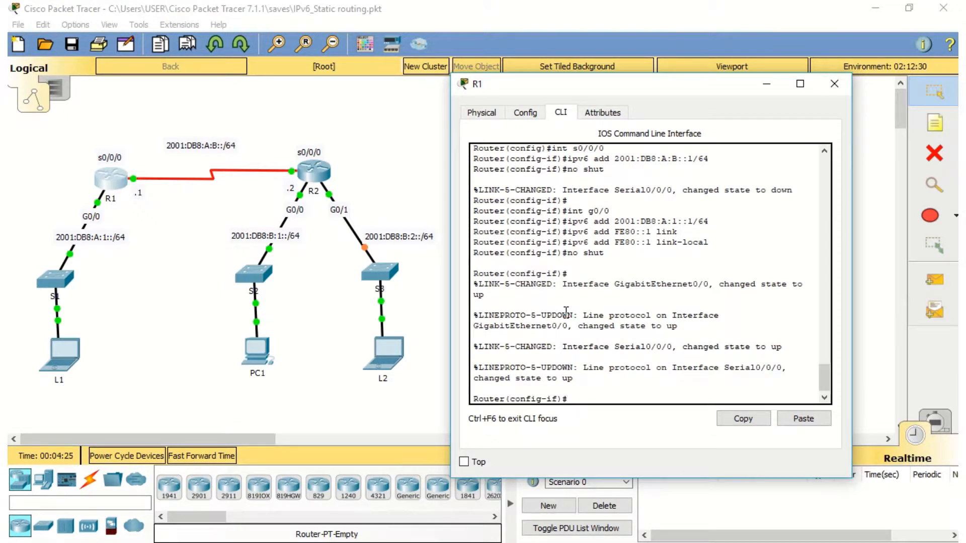
type("exit")
key("Return")
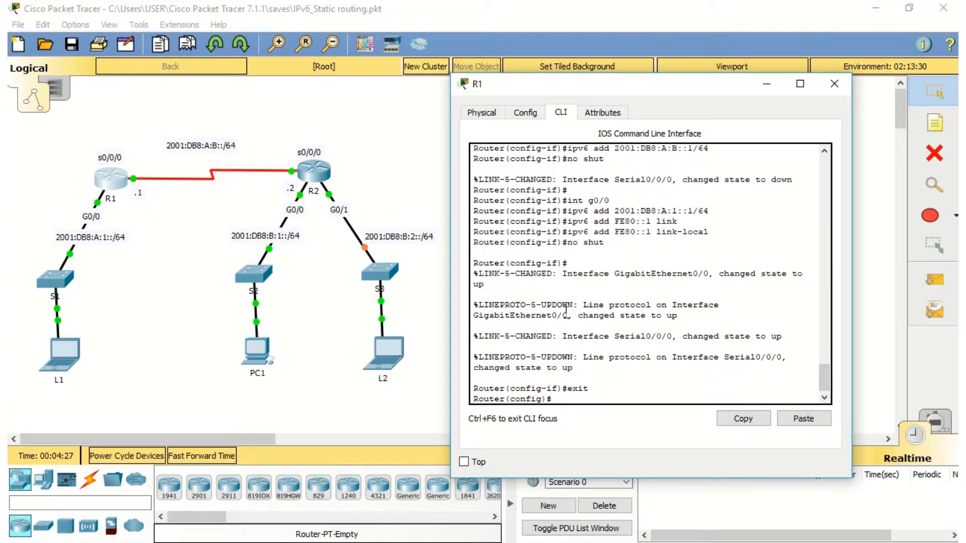
type("ipv6 route 2001:")
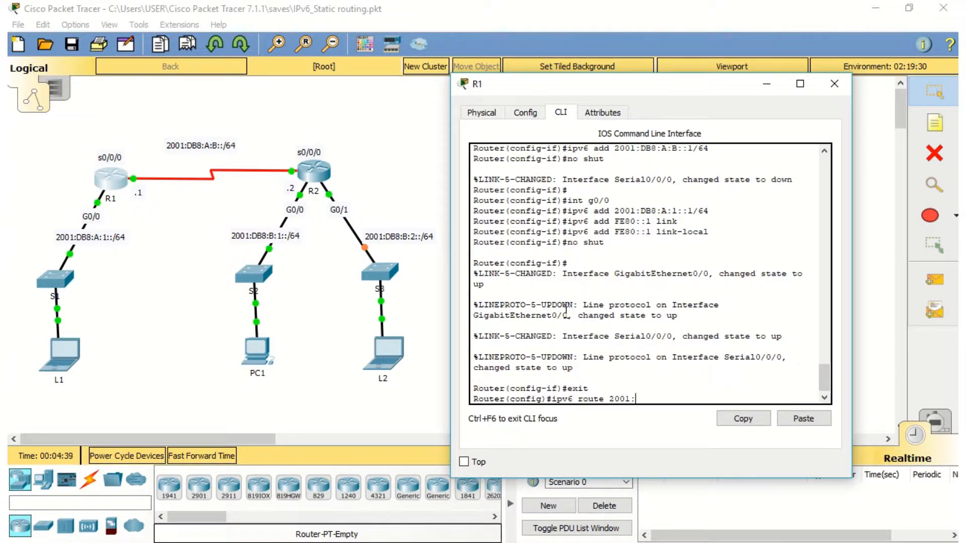
type("DB8:B:1::/64")
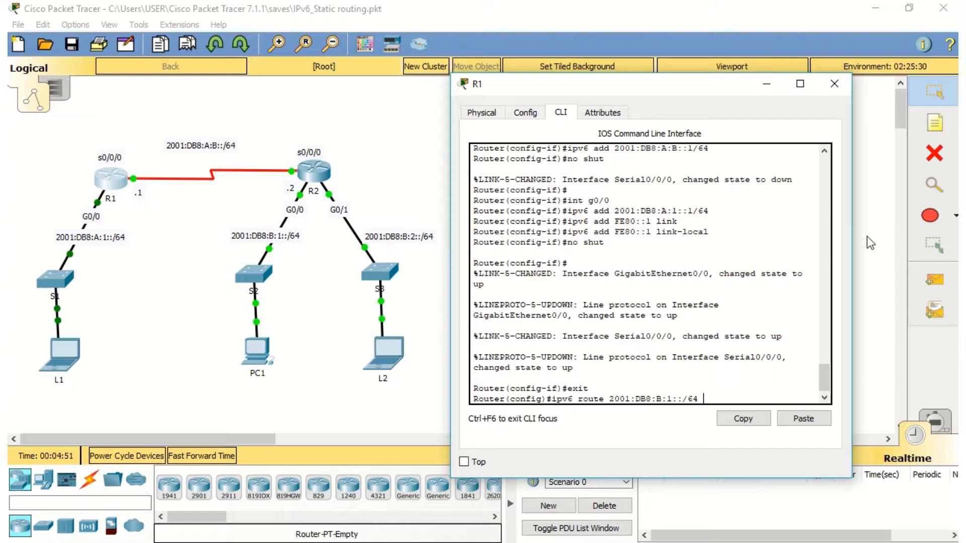
type("2001:DB8:A:B")
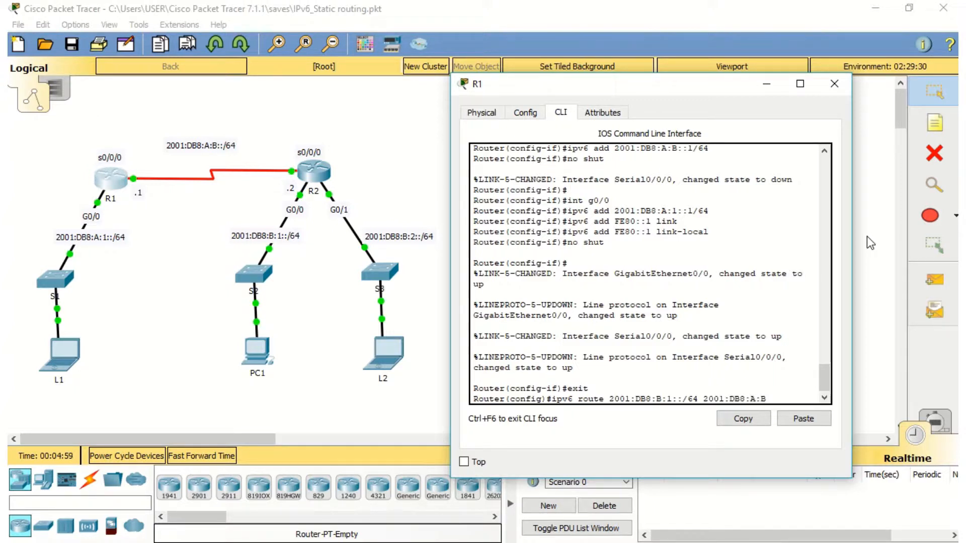
type("::")
key("Return")
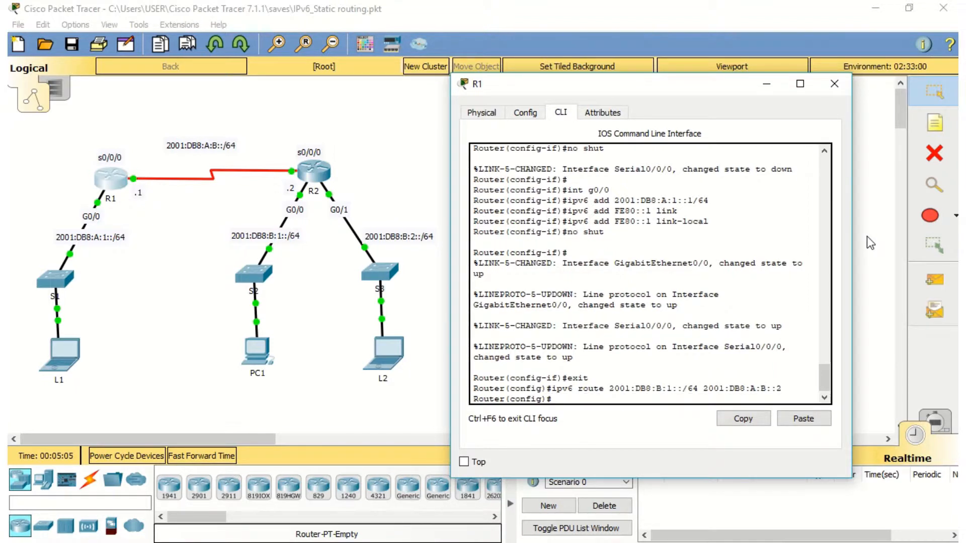
Step: Add a static IPv6 route on R1 to 2001:DB8:B:2::/64 via next hop 2001:DB8:A:B::2
type("ipv6 route 2001:DB8")
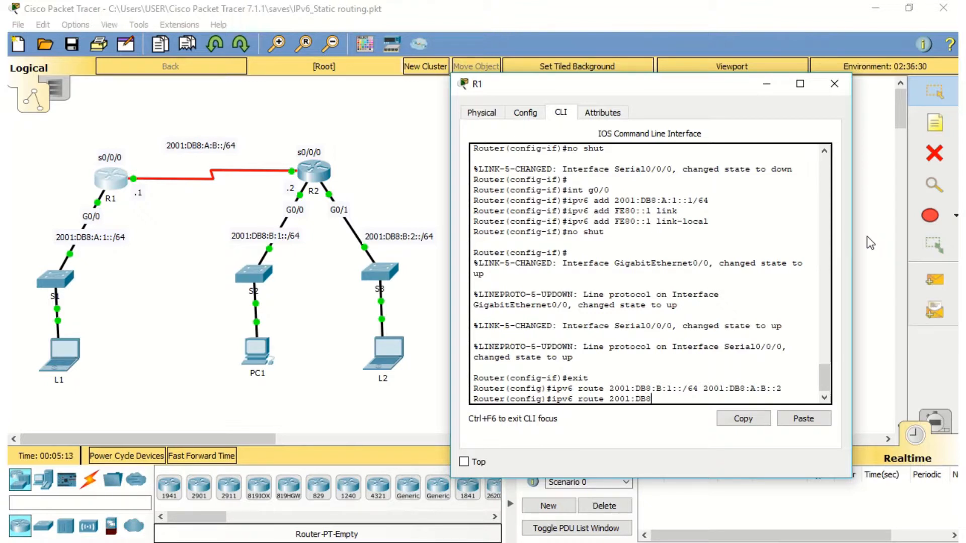
type(":")
type("B:")
type("2::")
type("/64")
type(" 2001")
type(":DB")
type(":")
key("BackSpace")
key("BackSpace")
type("B8")
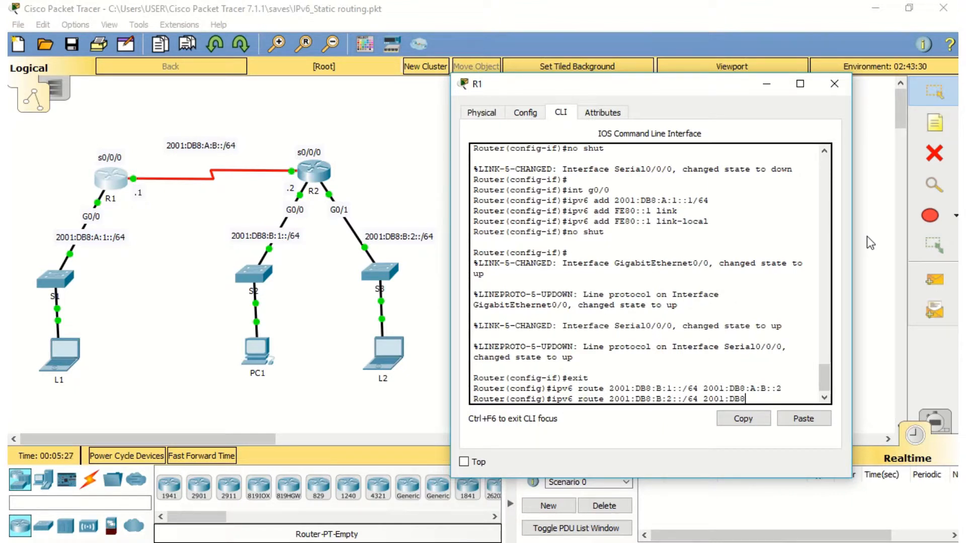
type(":A:B::2")
key("Return")
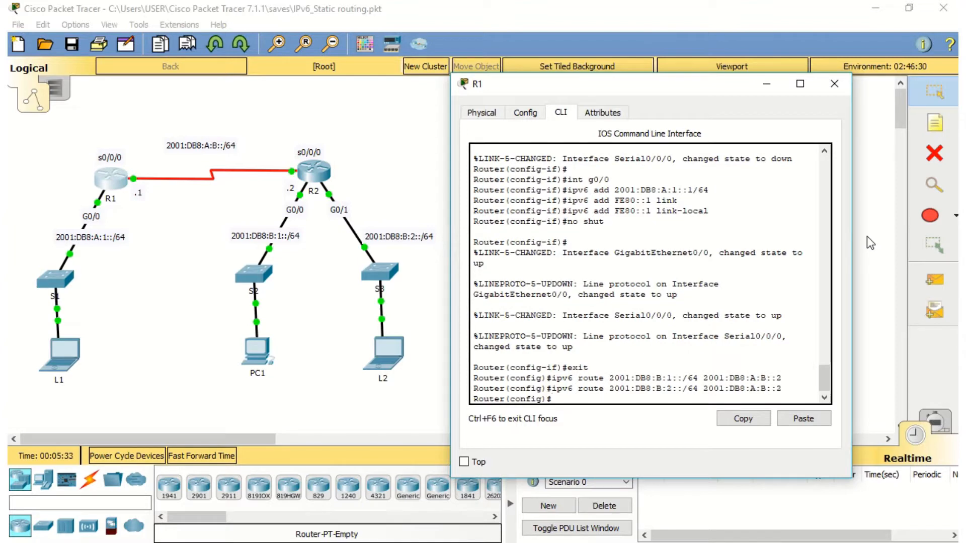
Step: On R2, leave interface configuration and add a static IPv6 route to 2001:DB8:A:1::/64 via next hop 2001:DB8:A:B::1
left_click(372, 174)
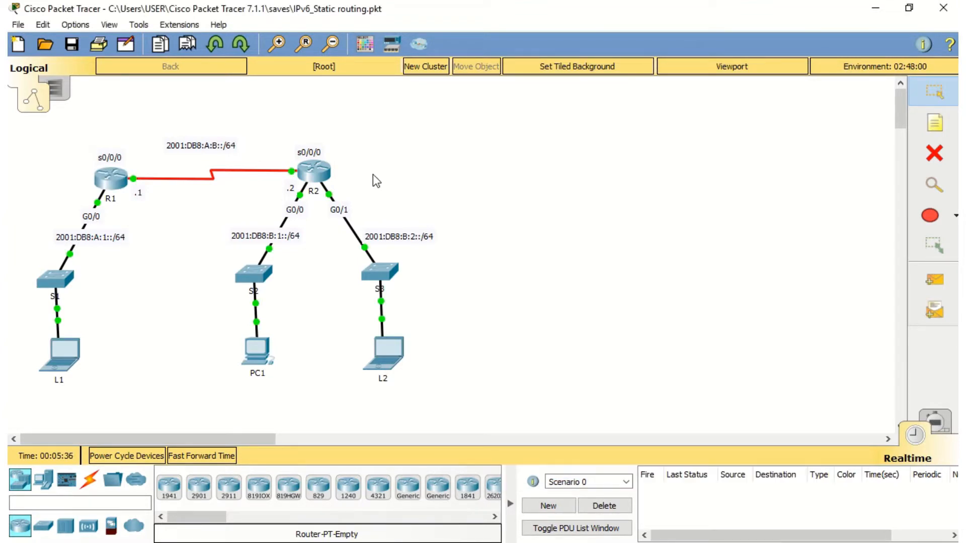
left_click(326, 178)
type("exit")
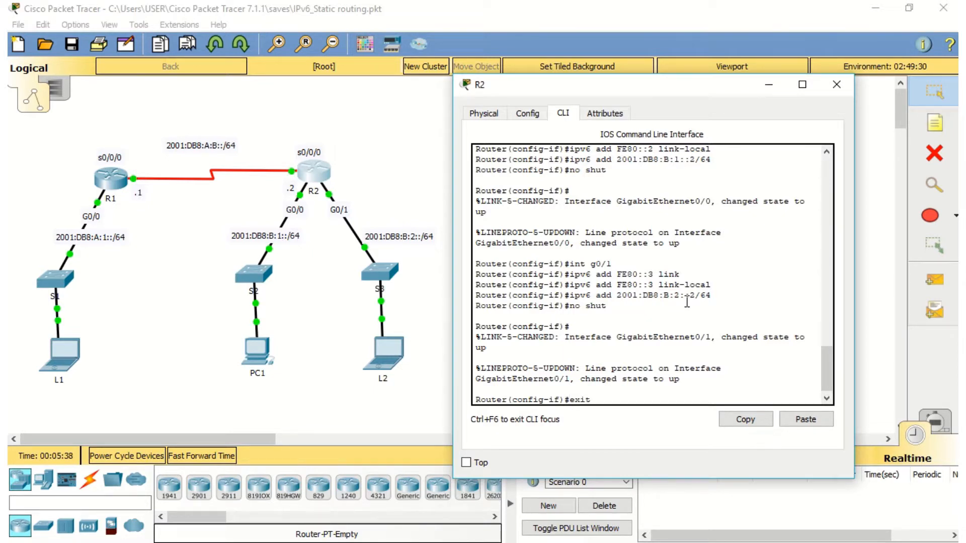
key("Return")
key("Return")
type("ig)#i")
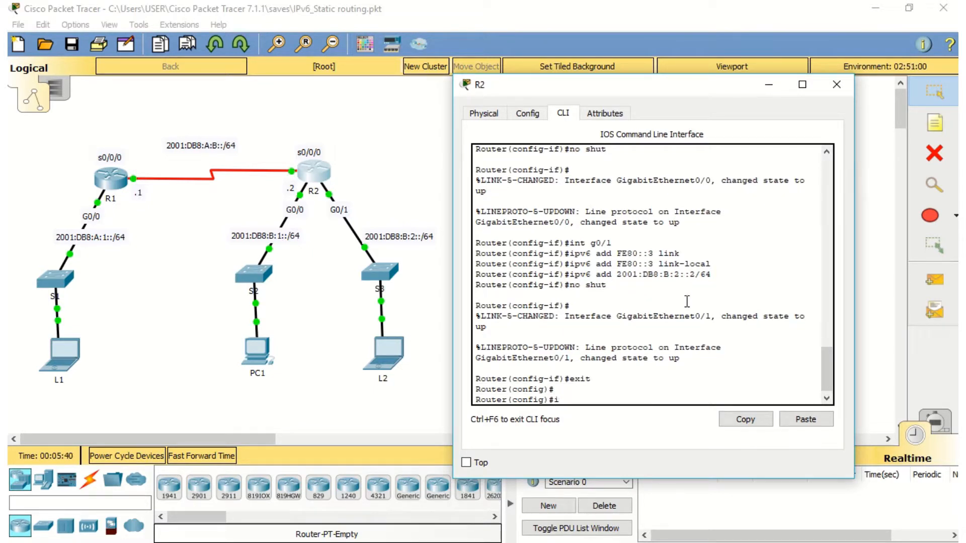
type("pv6 route 2001:DB8:A:1::")
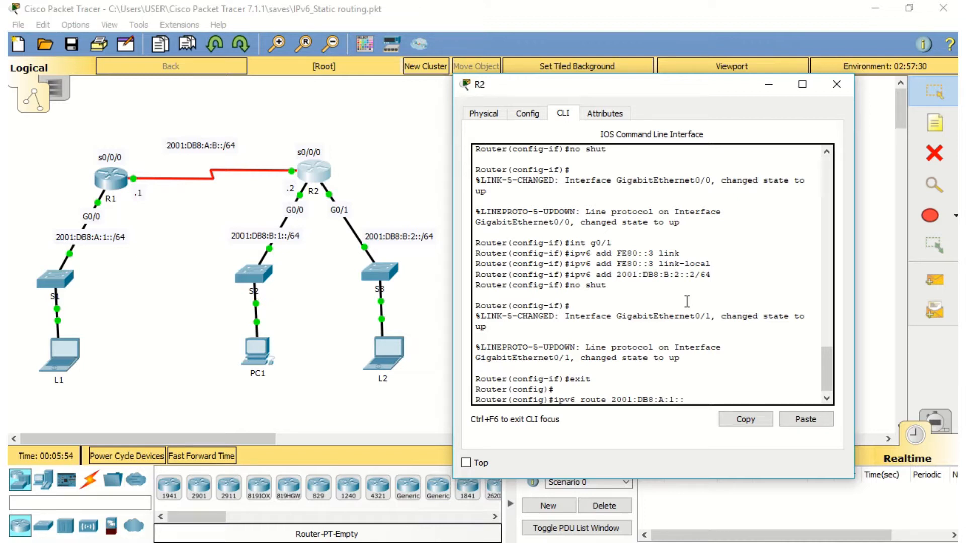
type("/64")
type("2001:DB8")
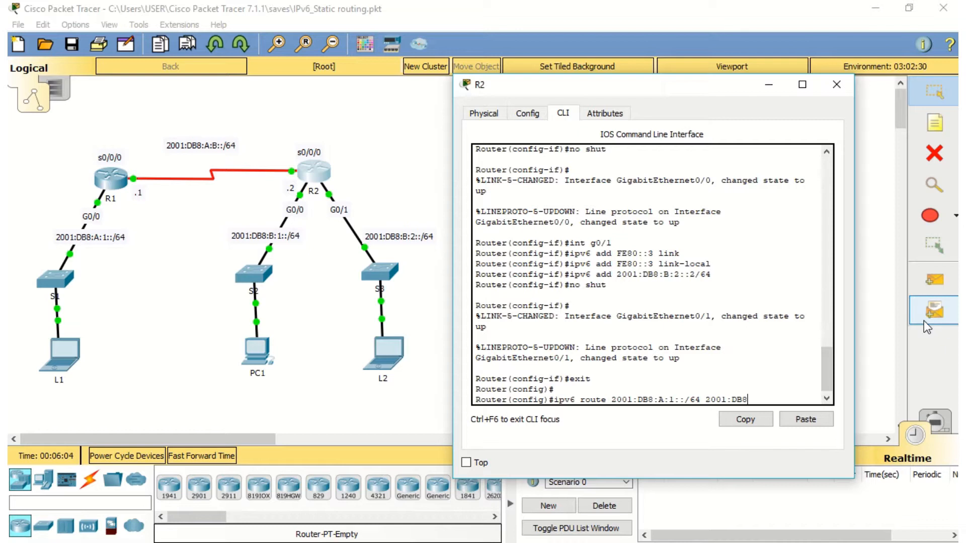
type(":A:B::1")
key("Return")
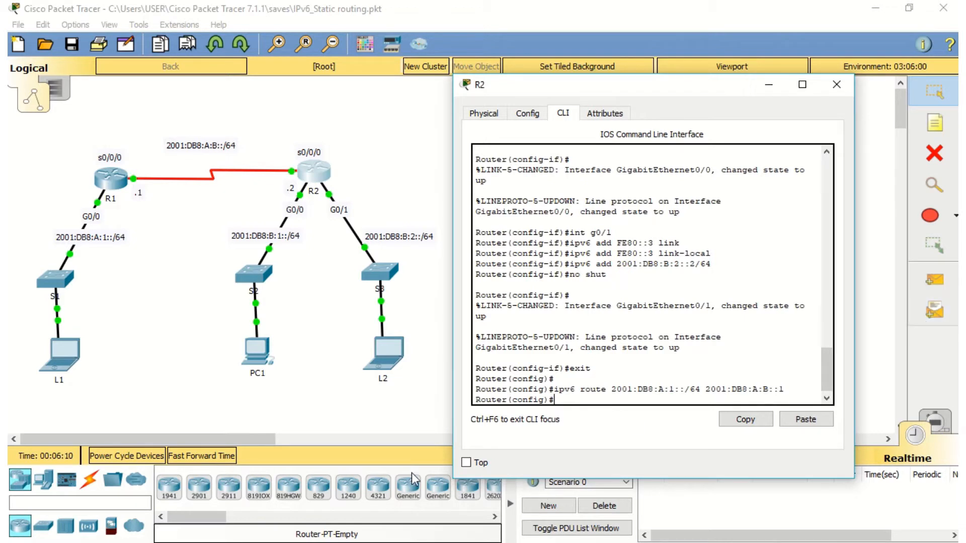
Step: Set laptop L1's IPv6 configuration to Auto Config and close its device window
left_click(356, 432)
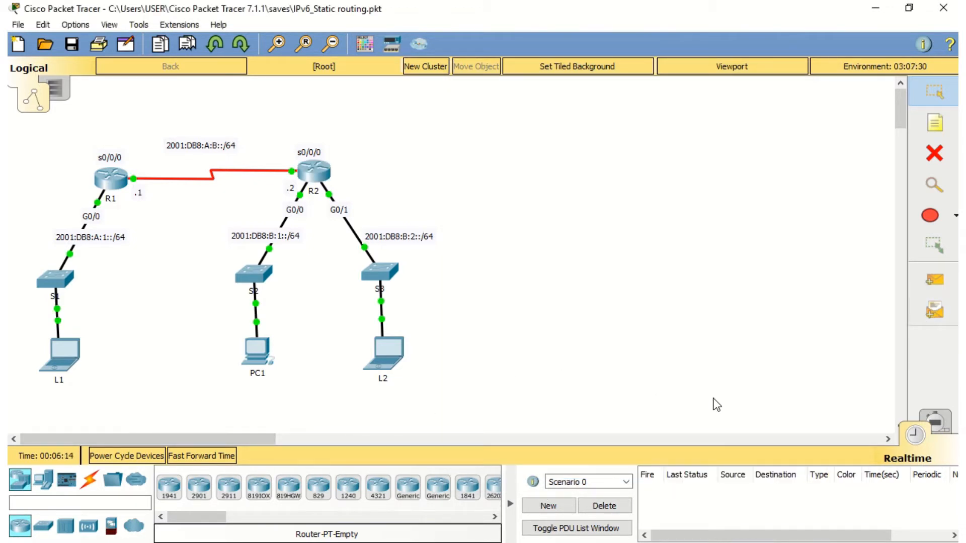
left_click(54, 373)
left_click(285, 97)
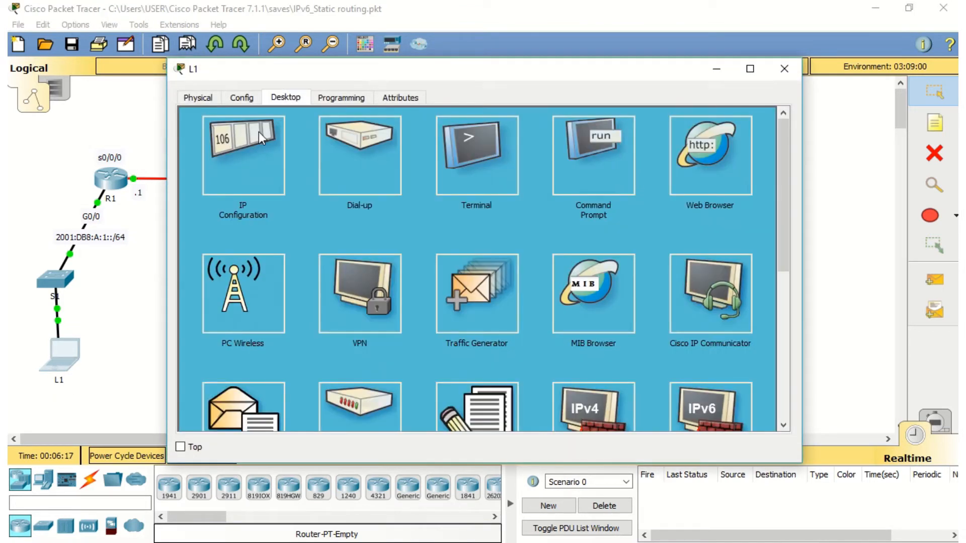
left_click(260, 138)
left_click(342, 281)
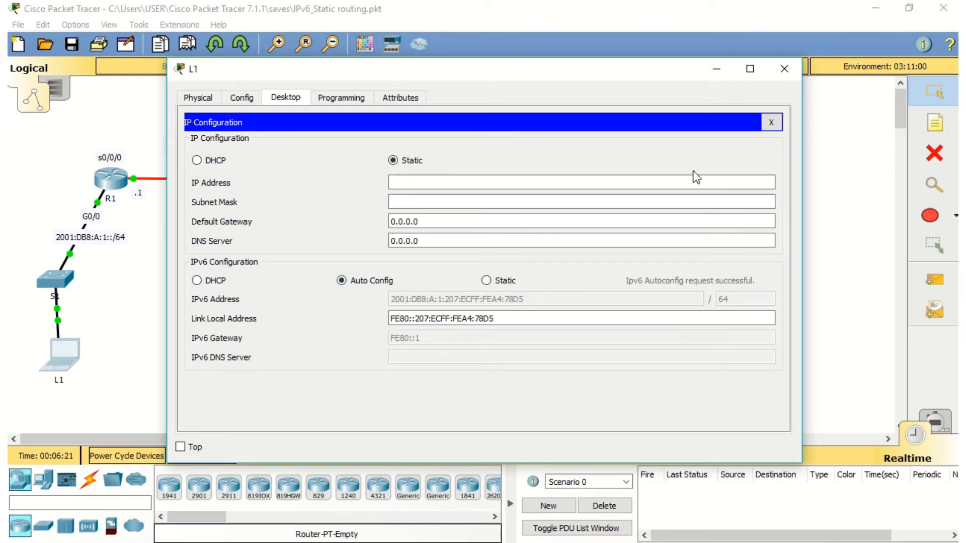
left_click(792, 74)
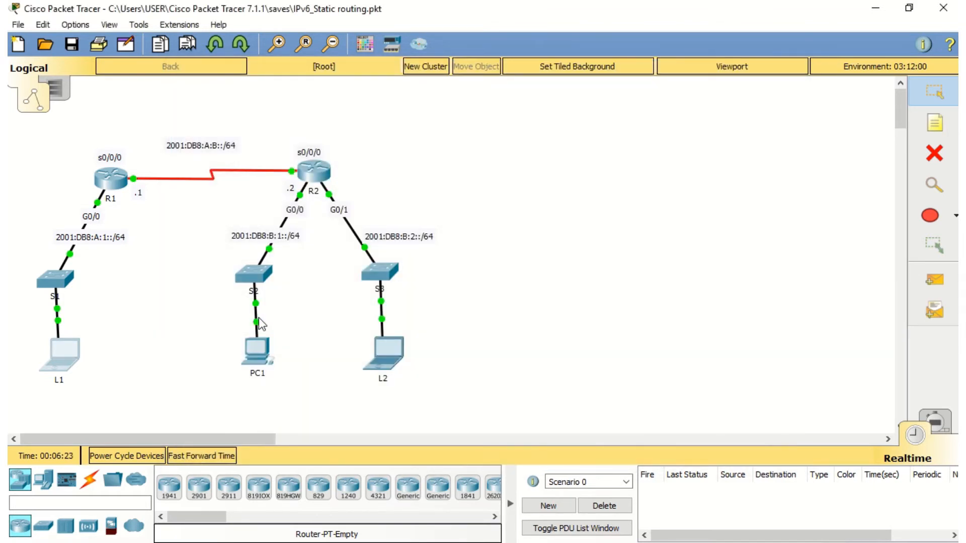
Step: Set PC1's IPv6 configuration to Auto Config and close its device window
left_click(257, 347)
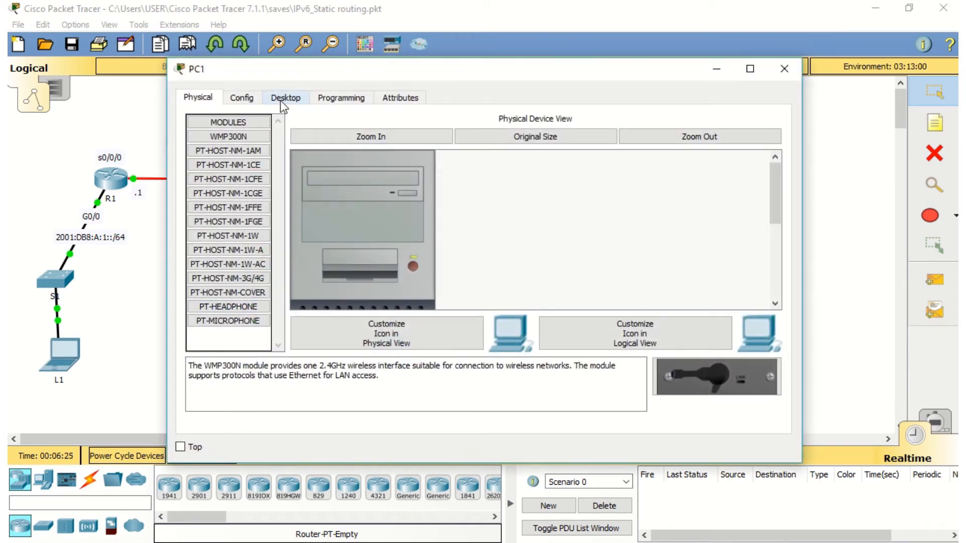
left_click(280, 98)
left_click(256, 141)
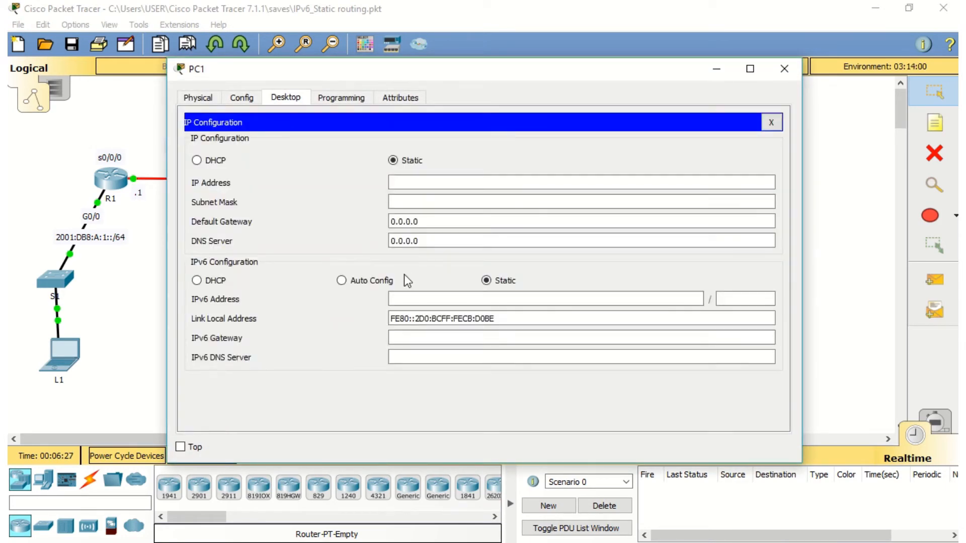
left_click(342, 280)
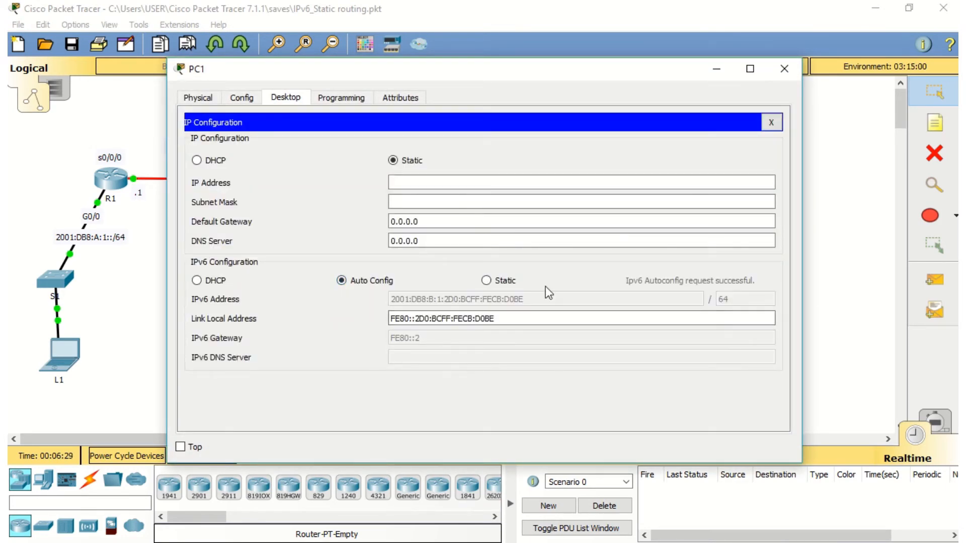
left_click(784, 69)
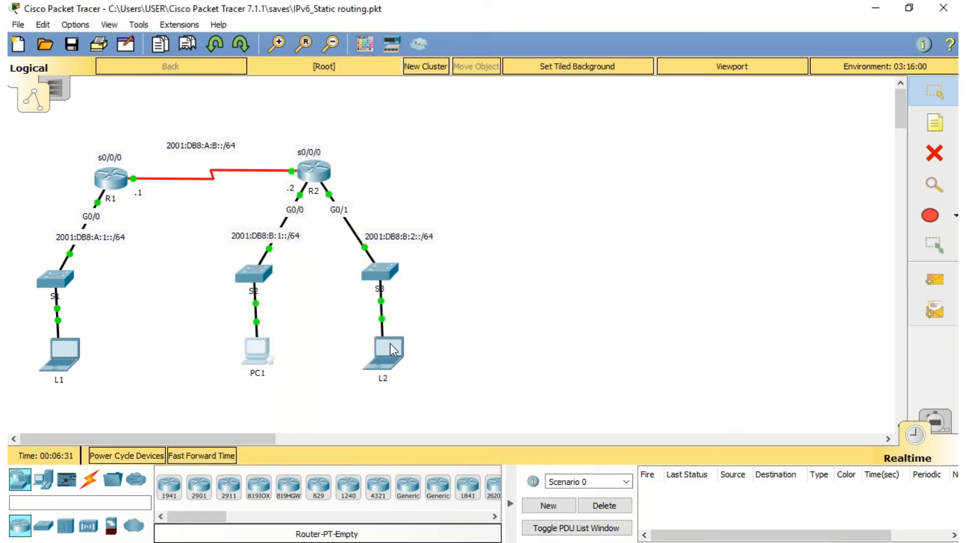
Step: Set laptop L2's IPv6 configuration to Auto Config and close its device window
left_click(391, 344)
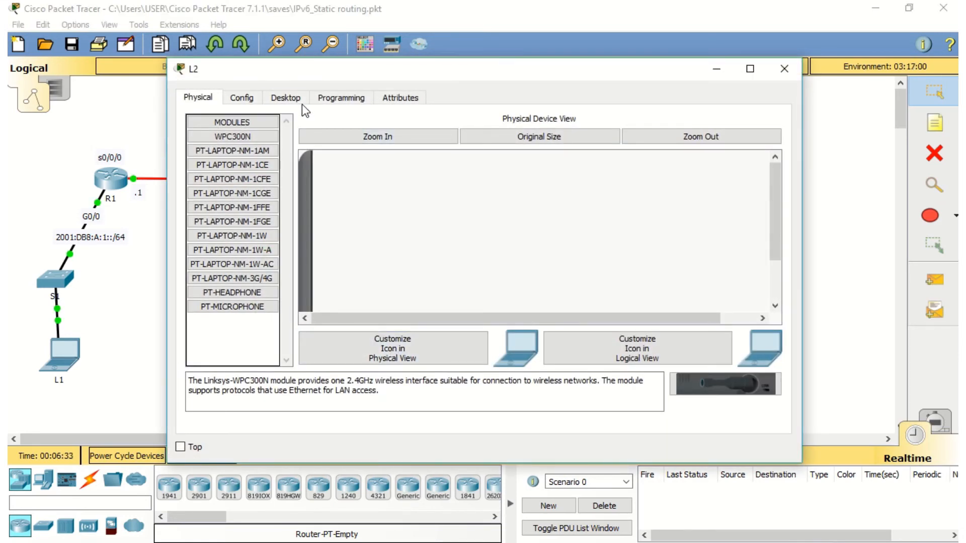
left_click(302, 103)
left_click(258, 145)
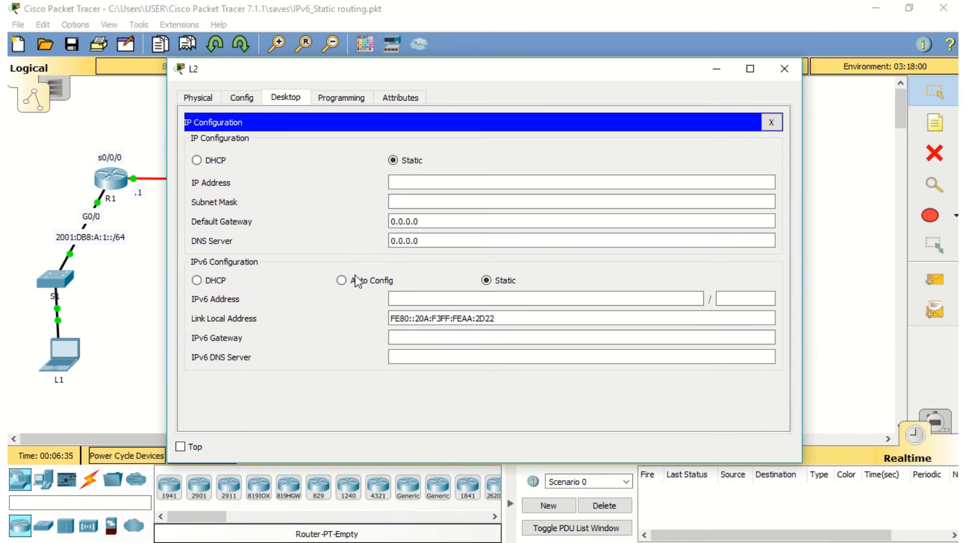
left_click(342, 281)
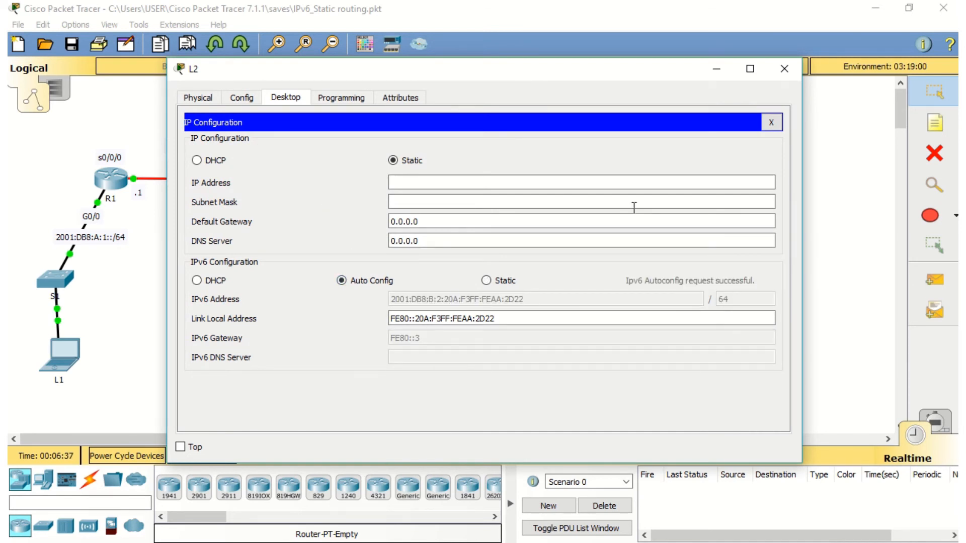
left_click(784, 69)
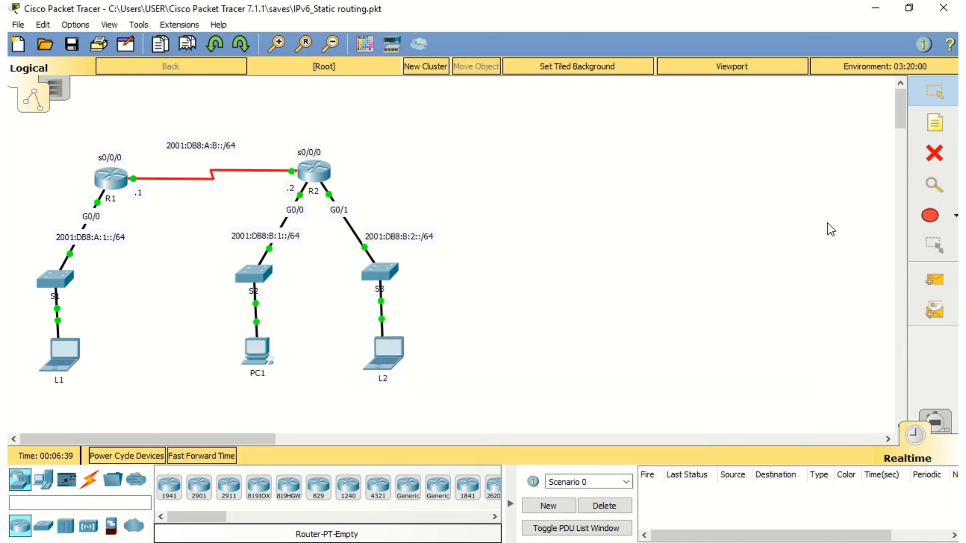
Step: Test connectivity to PC1 by sending one simple PDU from L1 and another from L2
left_click(935, 280)
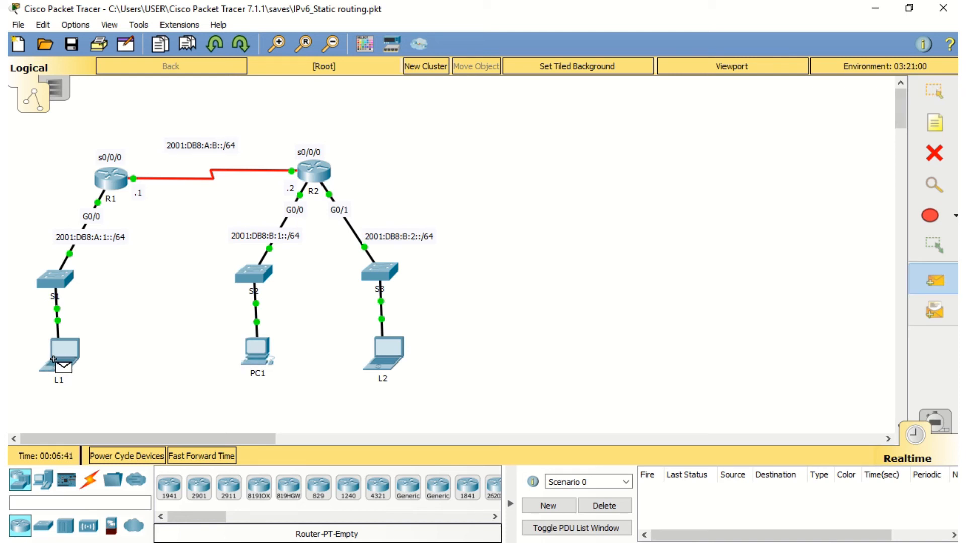
left_click(61, 360)
left_click(255, 355)
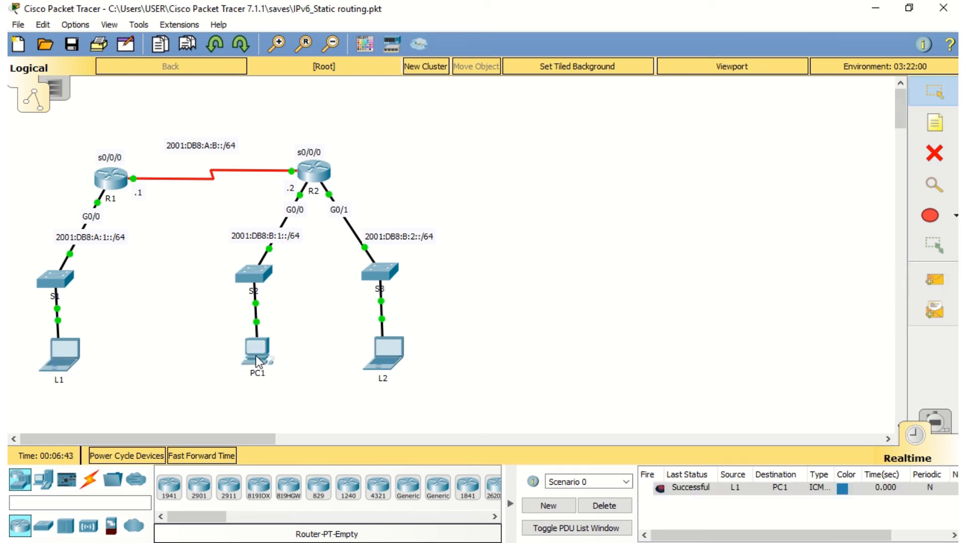
left_click(934, 280)
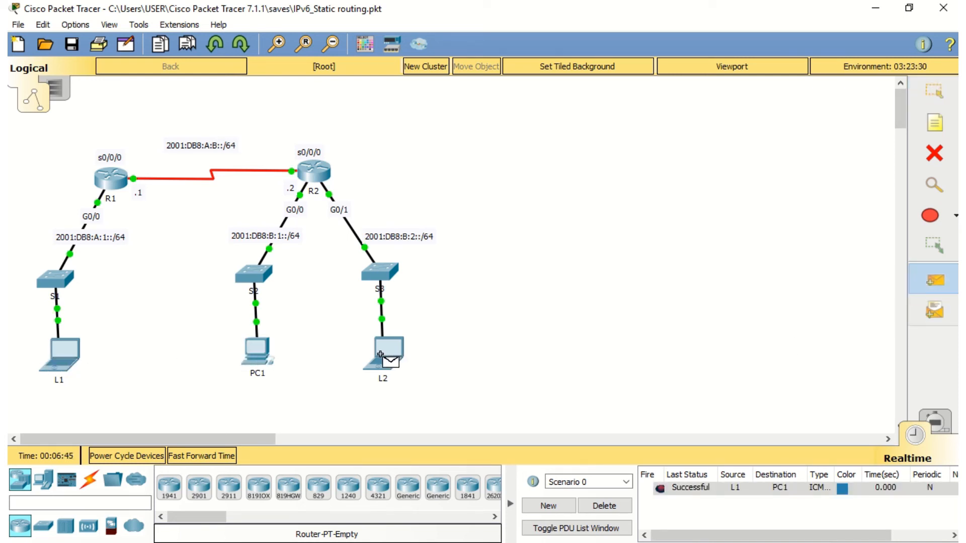
left_click(387, 353)
left_click(257, 358)
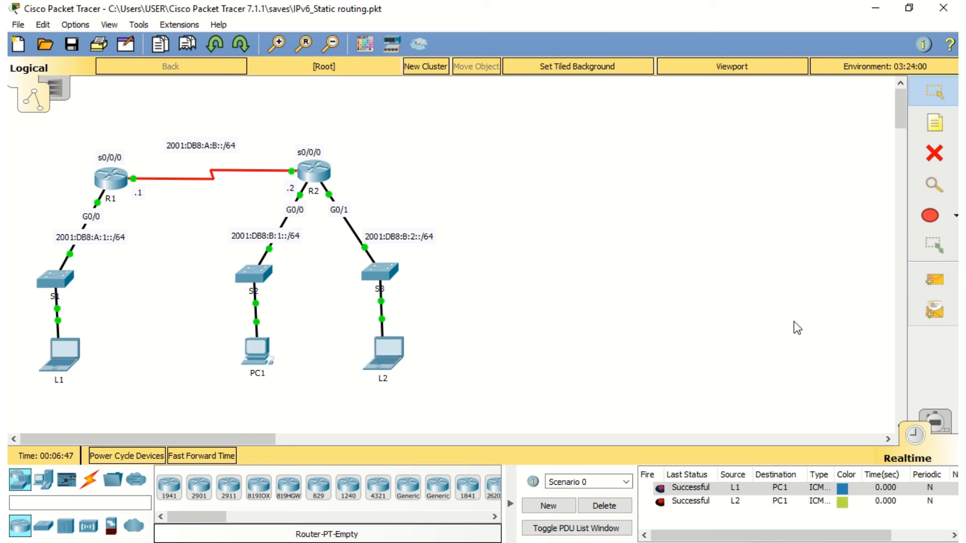
Step: Send a simple PDU from laptop L2 to laptop L1 to test connectivity across the routers
left_click(929, 279)
left_click(391, 351)
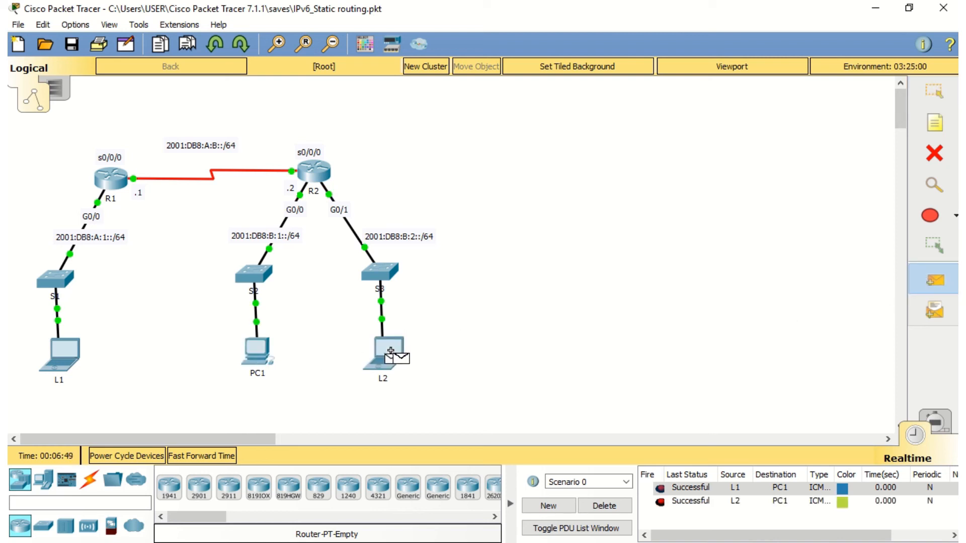
left_click(64, 366)
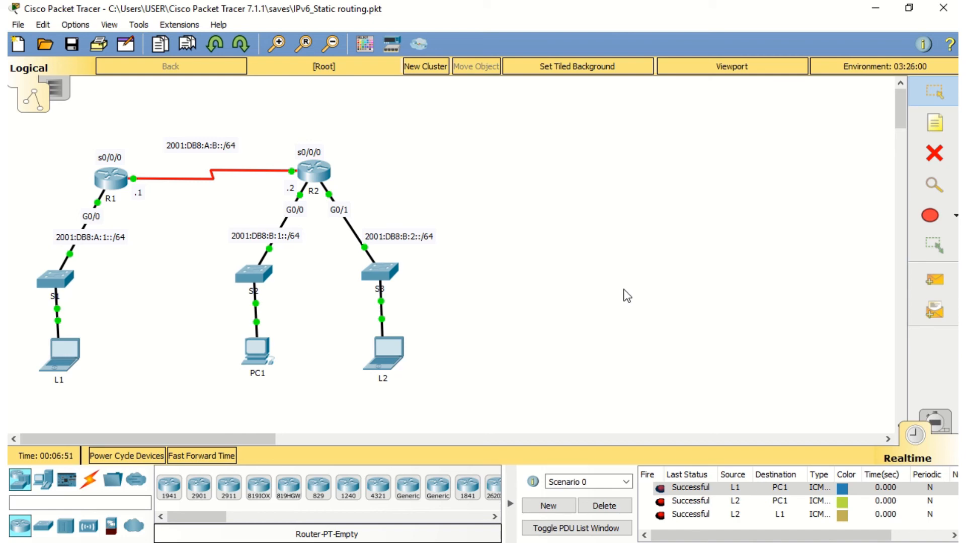